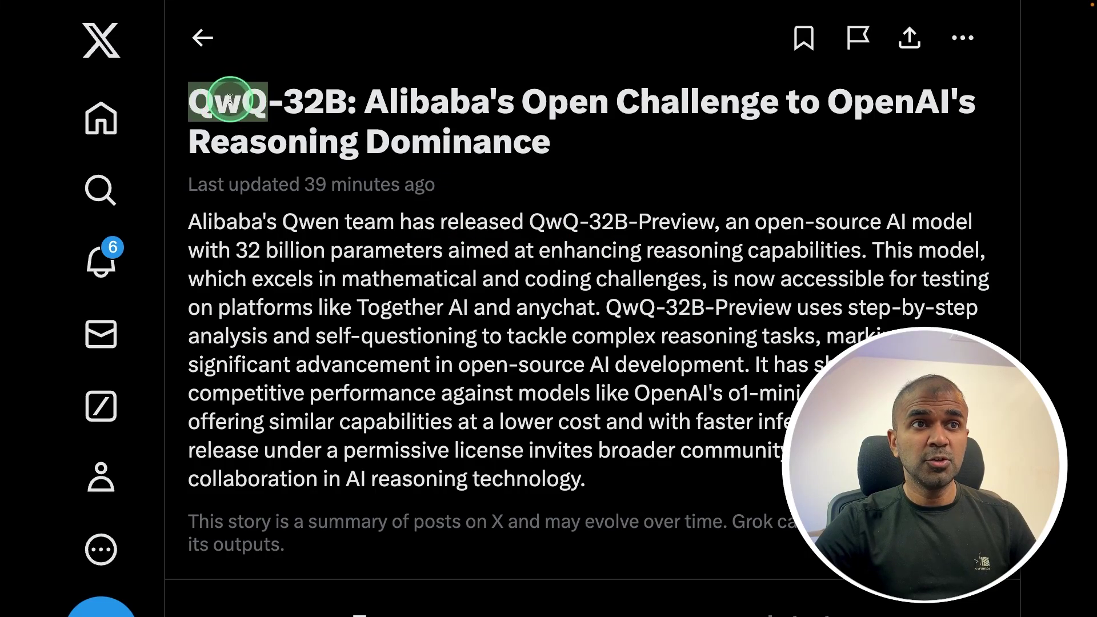
# Highlight the QwQ-32B story title, then follow it to Qwen's announcement post on X.
pyautogui.click(296, 110)
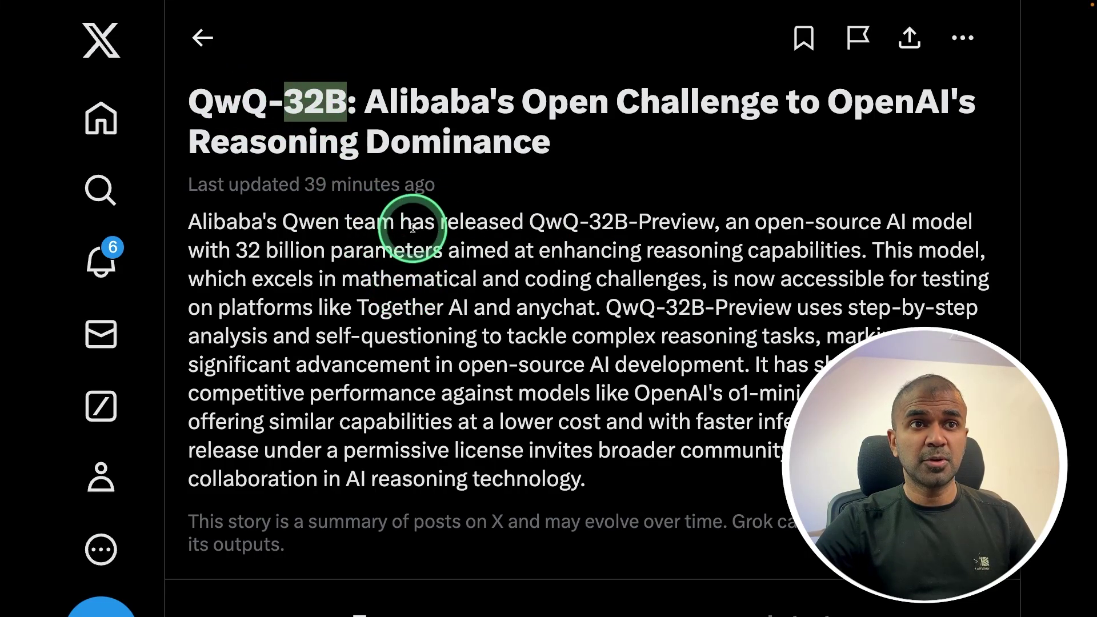
pyautogui.moveTo(373, 100); pyautogui.dragTo(532, 102)
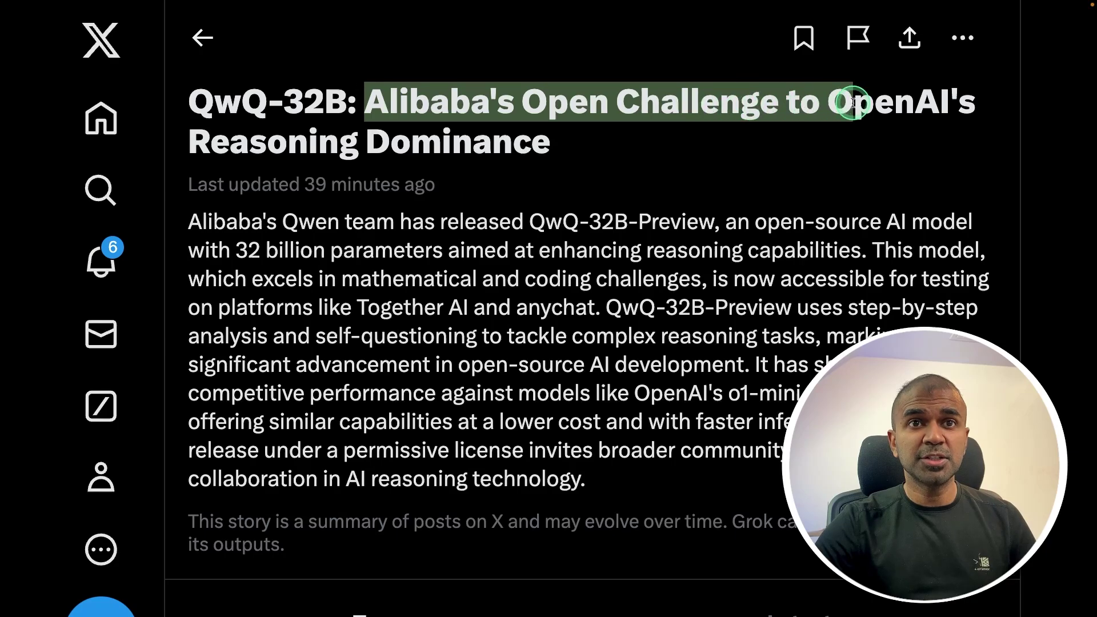
pyautogui.moveTo(937, 107); pyautogui.dragTo(852, 146)
pyautogui.click(648, 250)
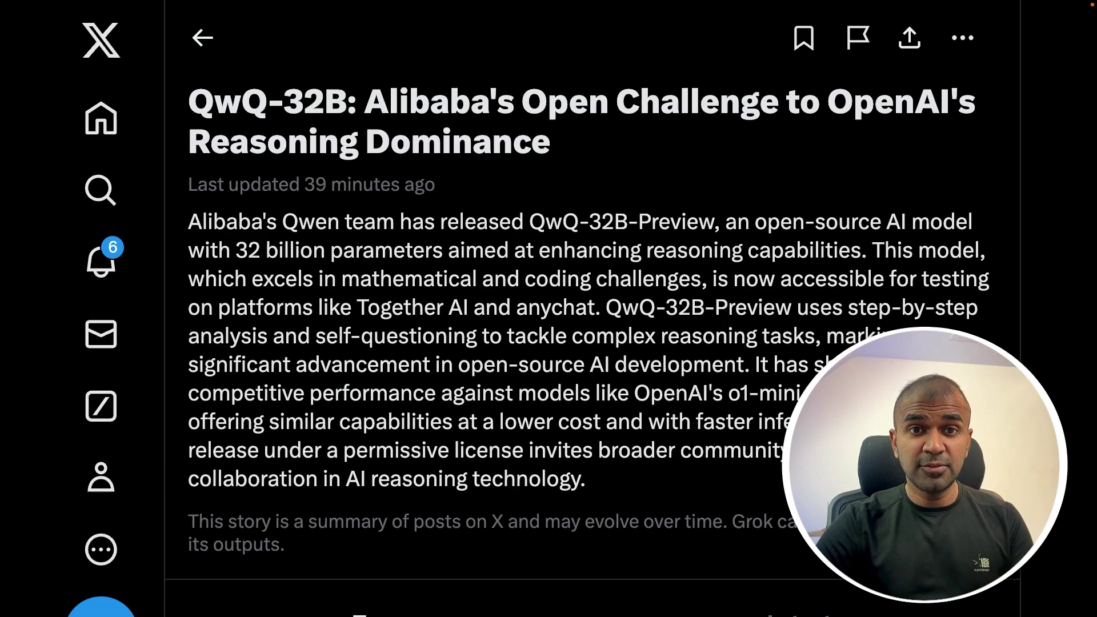
pyautogui.click(716, 182)
# Highlight the open-model description in Qwen's post before heading to the demo Space.
pyautogui.moveTo(721, 188); pyautogui.dragTo(726, 215)
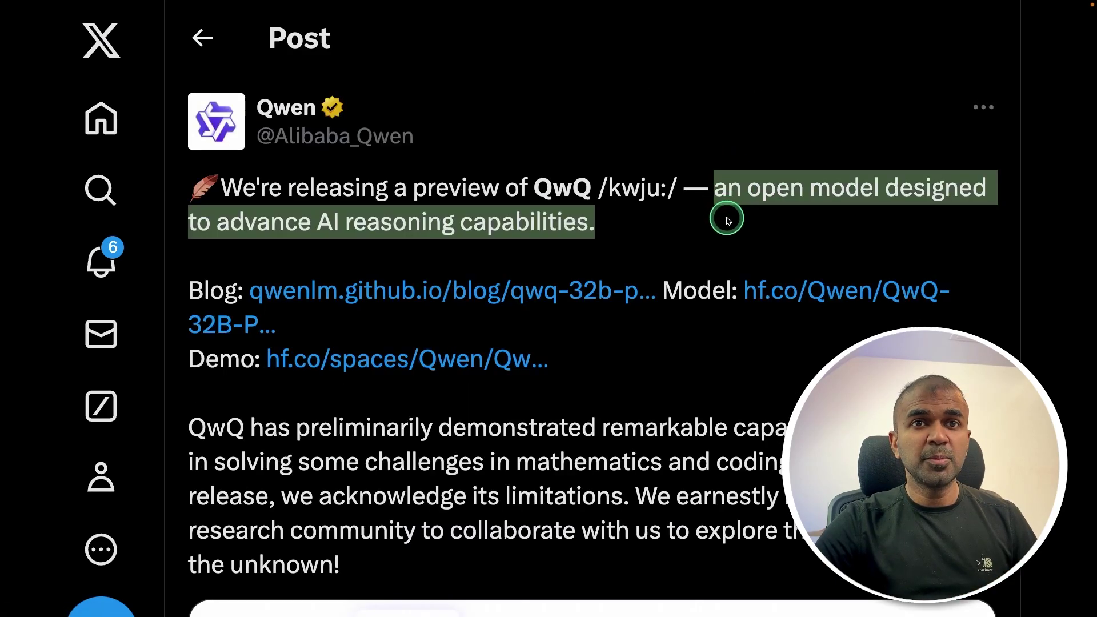
pyautogui.click(549, 231)
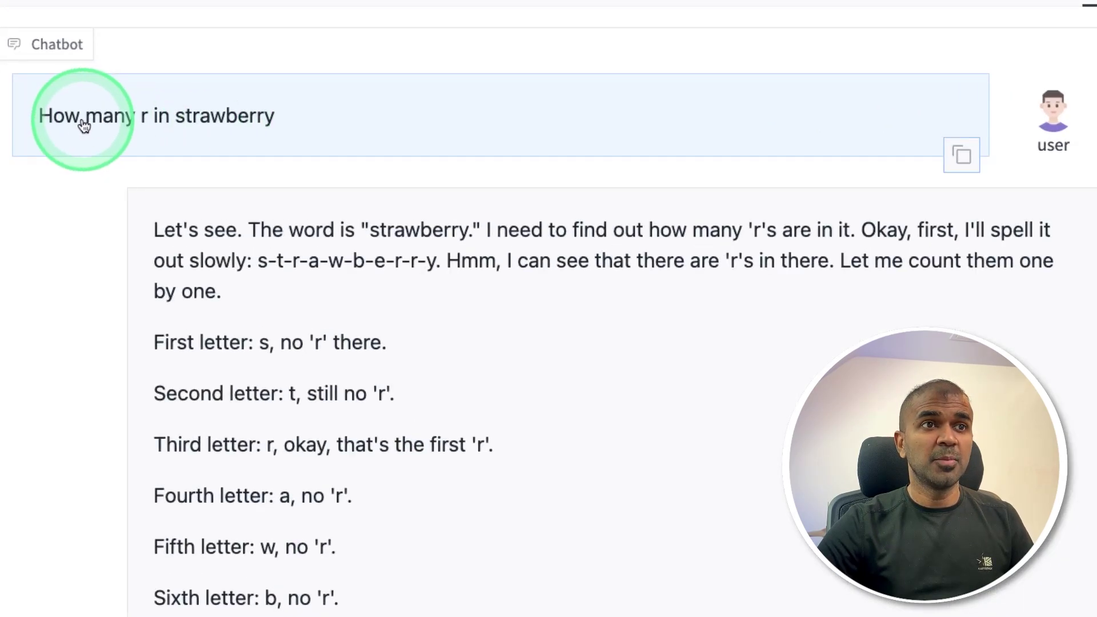
pyautogui.scroll(-10, 247, 133)
pyautogui.scroll(-8, 304, 392)
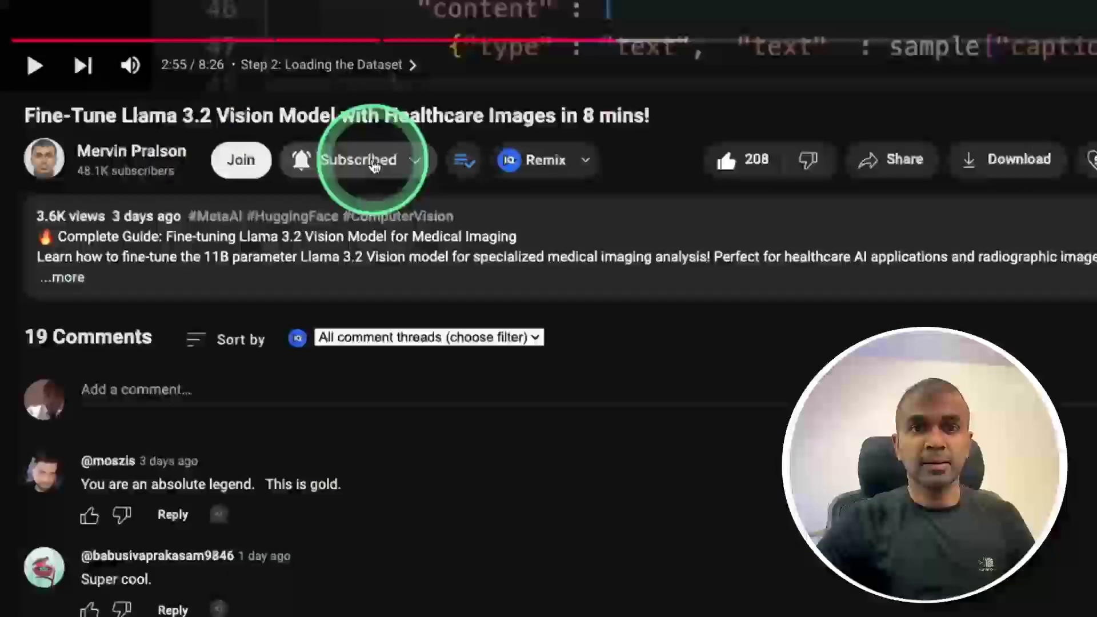
# Leave YouTube, search the Ollama model library and open the qwq model page.
pyautogui.click(372, 167)
pyautogui.click(378, 204)
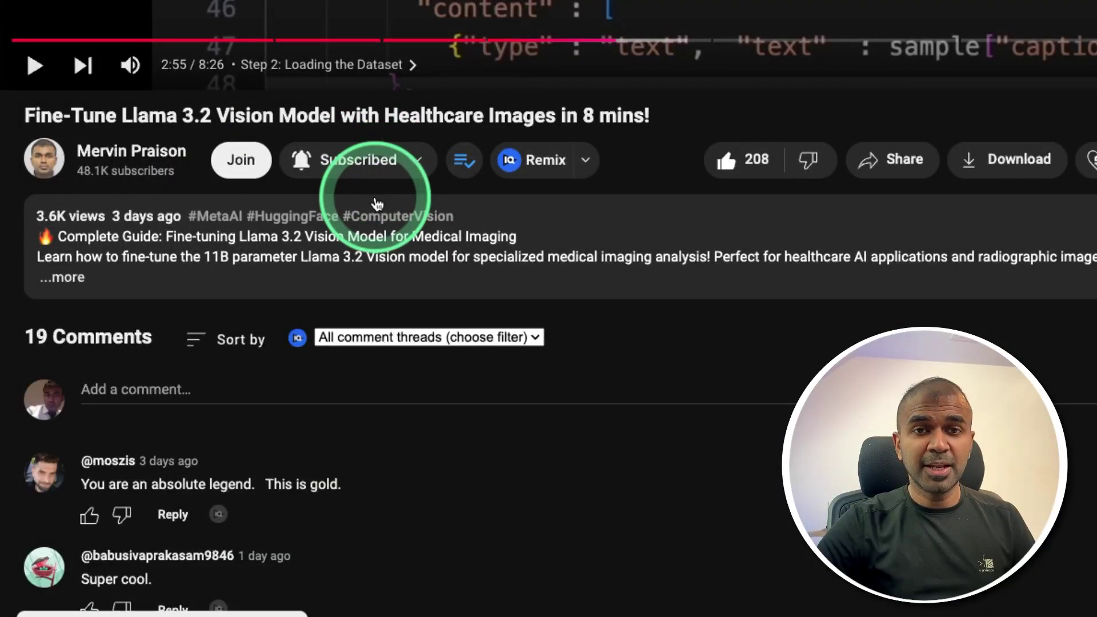
pyautogui.click(728, 168)
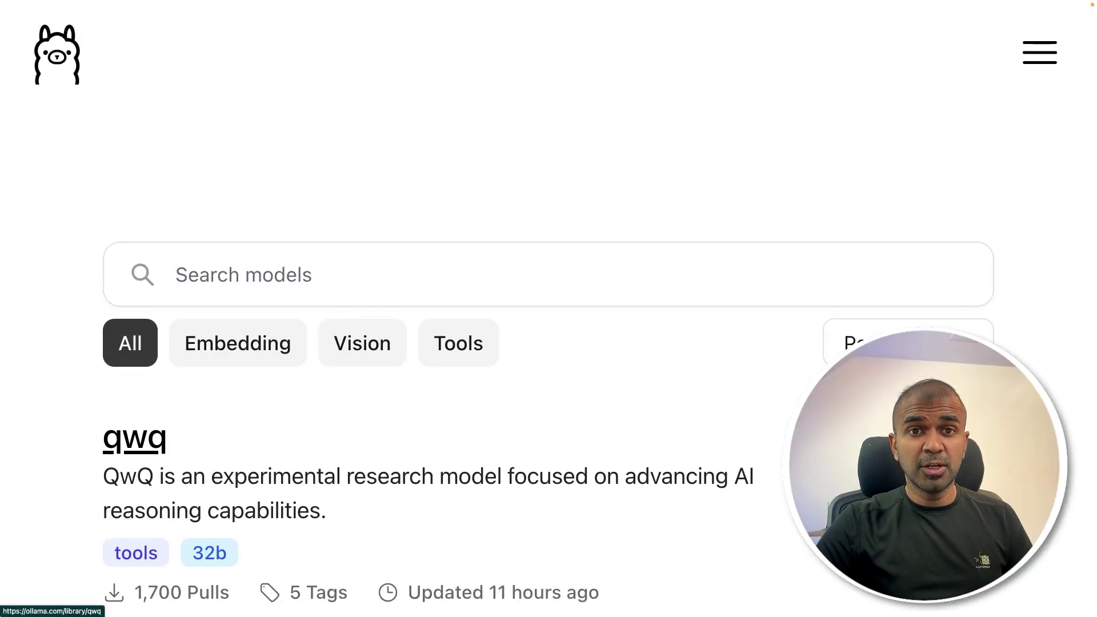
pyautogui.click(254, 224)
pyautogui.click(129, 409)
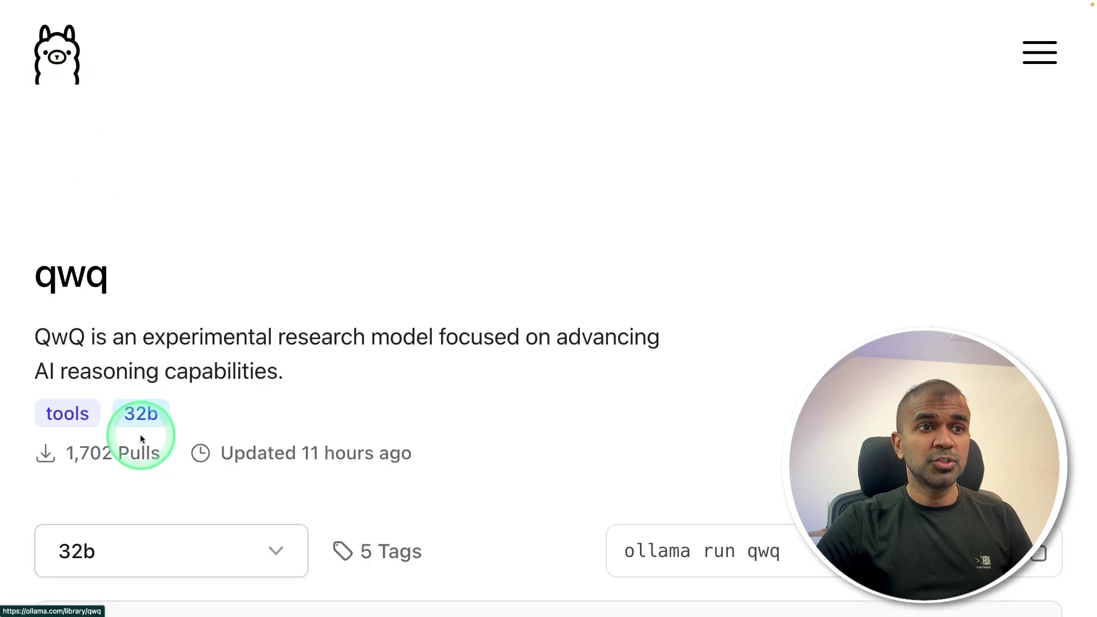
pyautogui.scroll(-3, 179, 338)
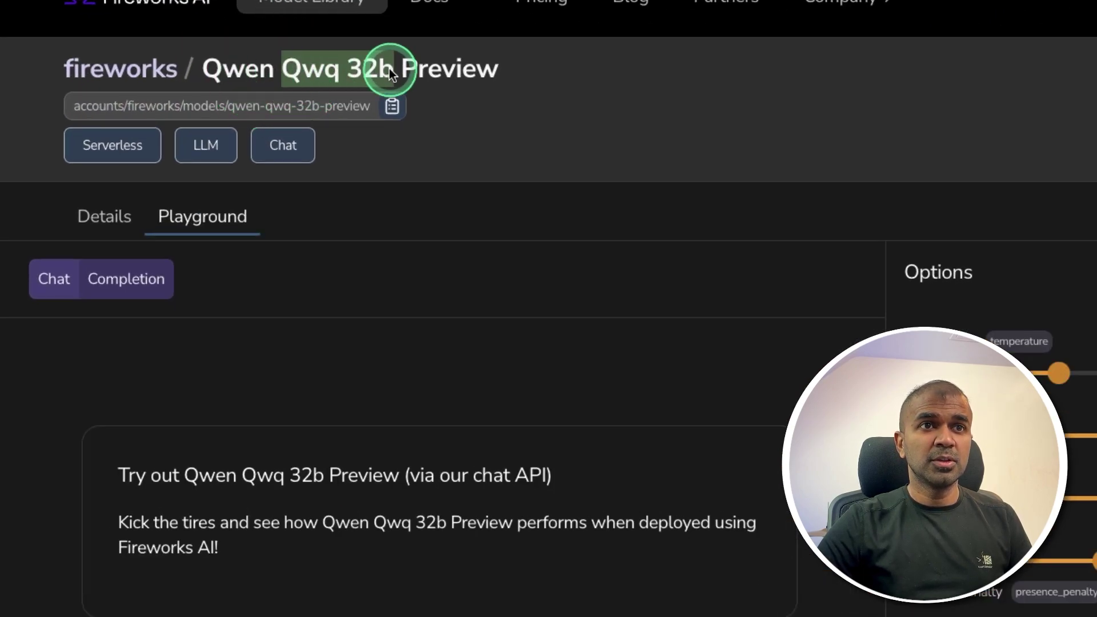
# Highlight the Qwen Qwq 32b Preview model name in the Fireworks page title.
pyautogui.moveTo(389, 69); pyautogui.dragTo(535, 74)
pyautogui.click(528, 233)
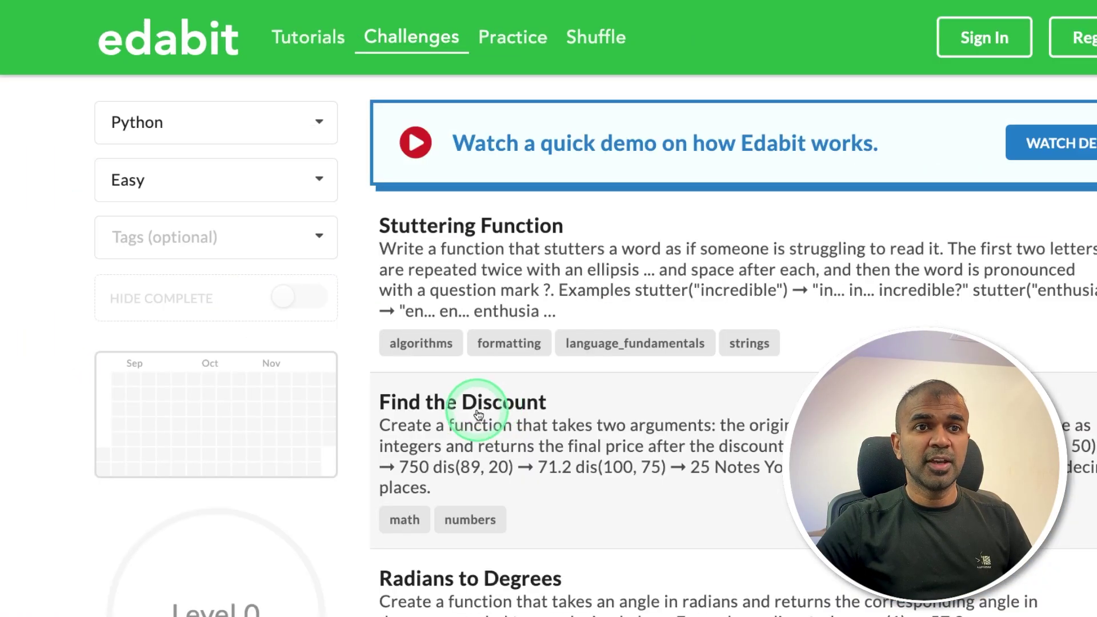
# Send the Find the Discount challenge to QwQ and run its solution through Edabit's tests.
pyautogui.click(477, 415)
pyautogui.moveTo(99, 160)
pyautogui.mouseDown()
pyautogui.moveTo(308, 507)
pyautogui.moveTo(304, 532)
pyautogui.mouseUp()
pyautogui.scroll(-3, 295, 392)
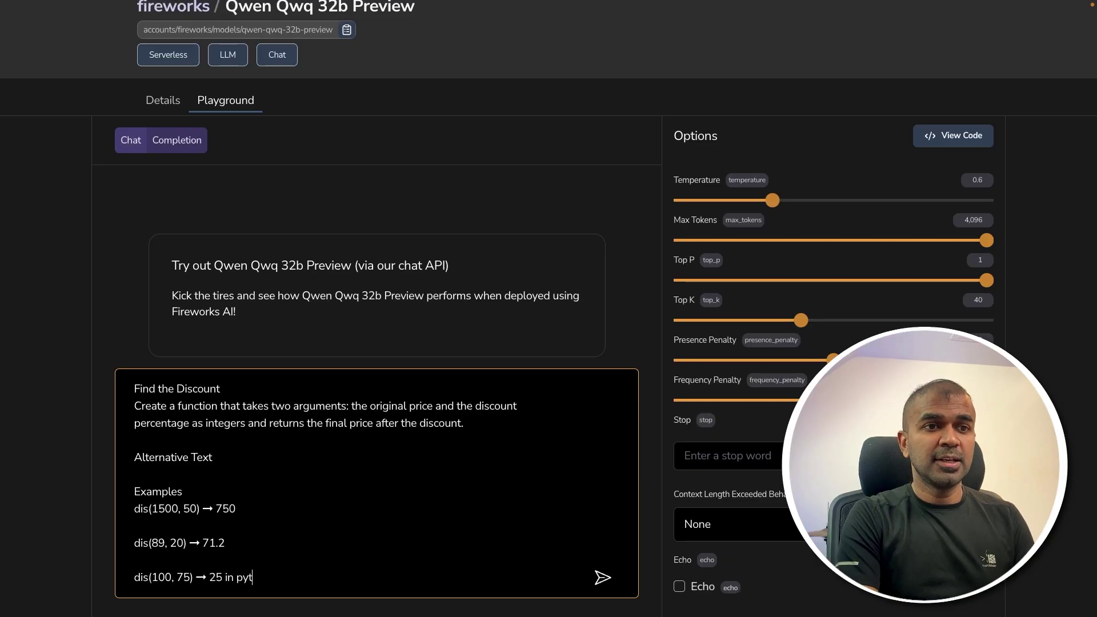
pyautogui.write('hon')
pyautogui.press('Return')
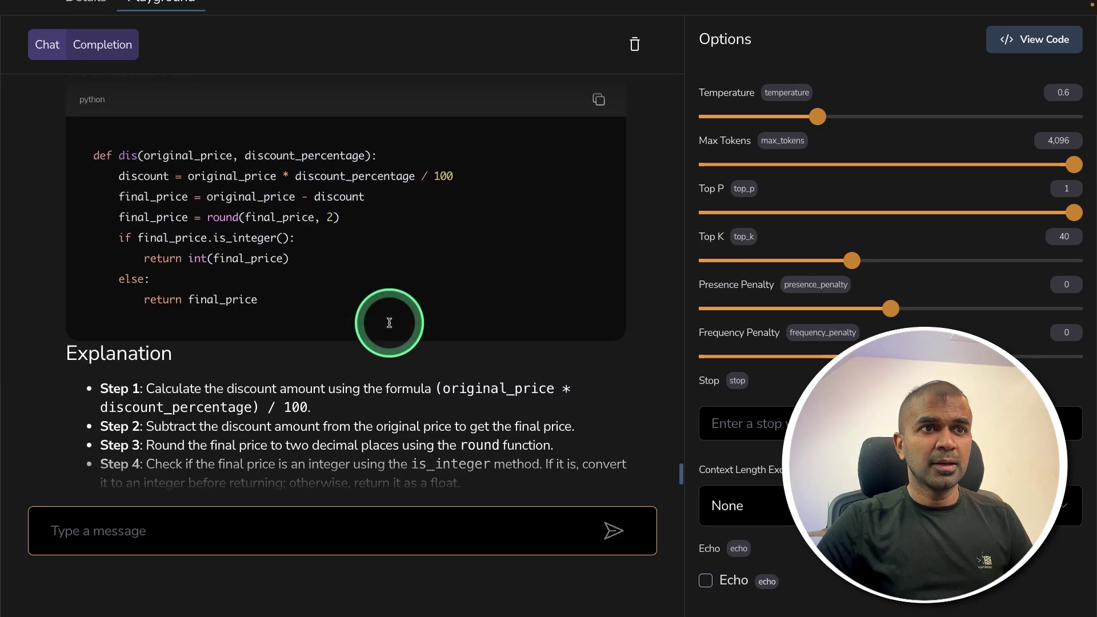
pyautogui.scroll(2, 292, 258)
pyautogui.scroll(5, 340, 274)
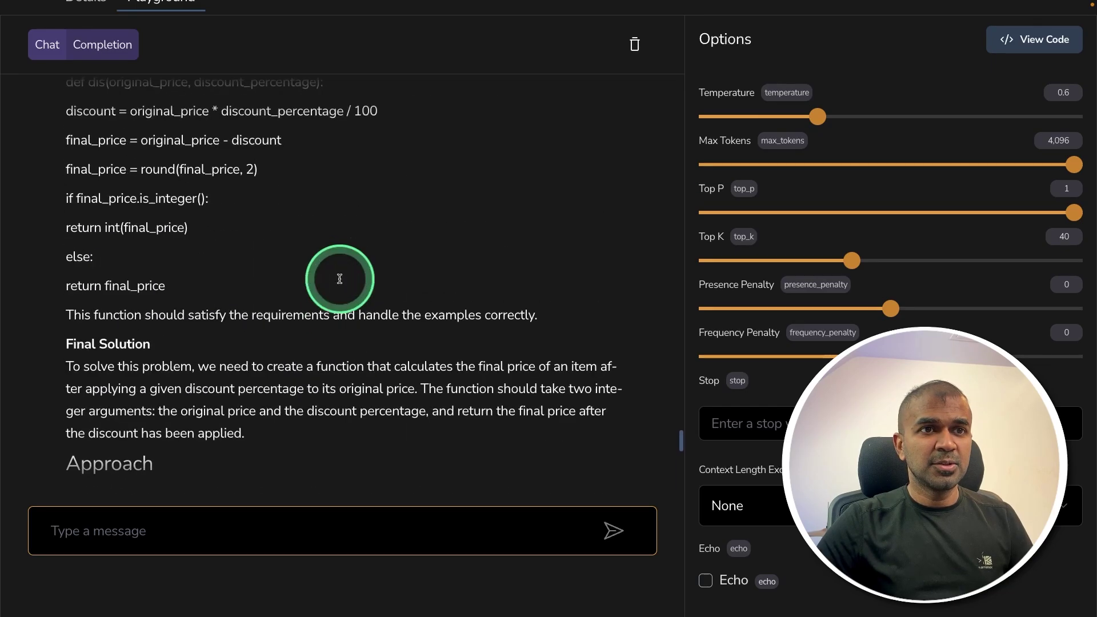
pyautogui.scroll(5, 341, 279)
pyautogui.scroll(5, 340, 283)
pyautogui.scroll(5, 341, 284)
pyautogui.scroll(5, 341, 285)
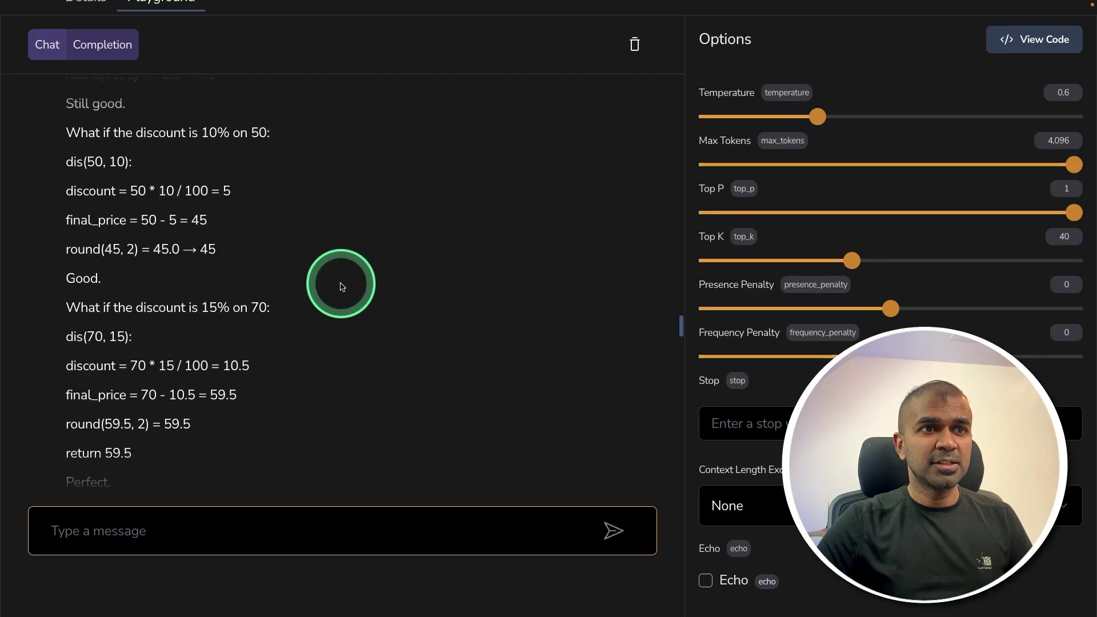
pyautogui.scroll(5, 341, 286)
pyautogui.scroll(5, 341, 286)
pyautogui.scroll(5, 340, 287)
pyautogui.scroll(5, 341, 286)
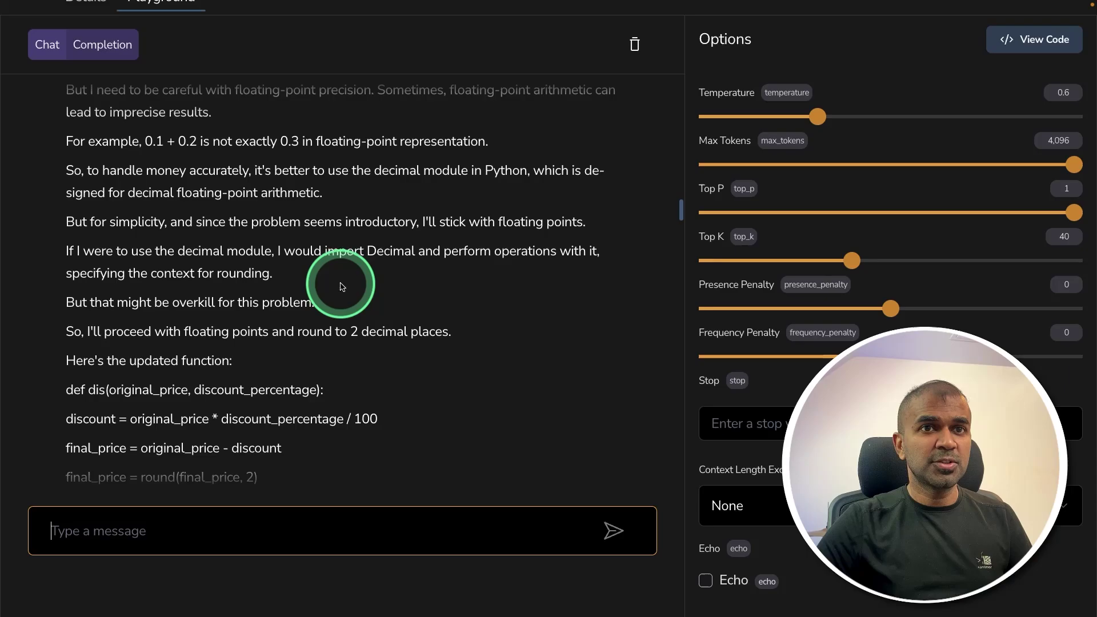
pyautogui.scroll(5, 340, 284)
pyautogui.scroll(5, 340, 284)
pyautogui.scroll(5, 340, 284)
pyautogui.scroll(5, 339, 281)
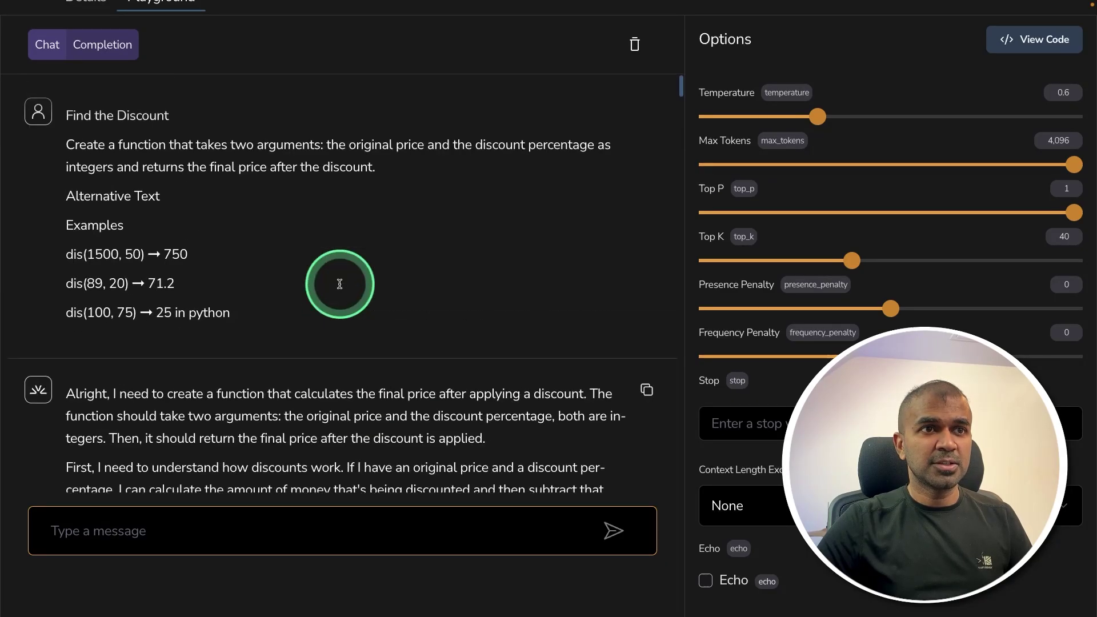
pyautogui.scroll(-20, 337, 279)
pyautogui.click(615, 568)
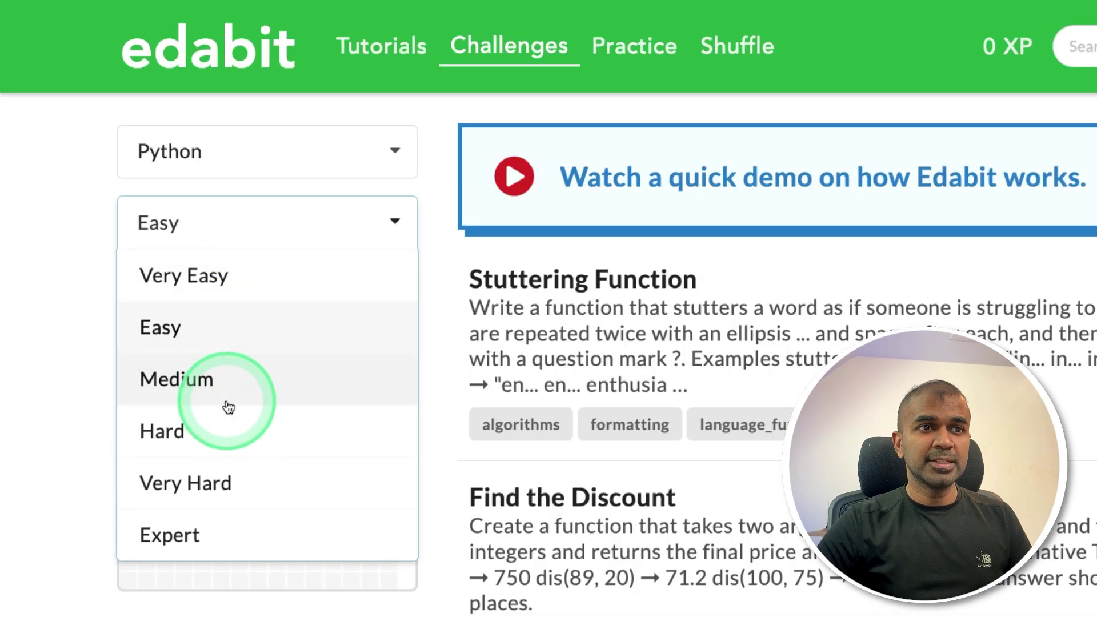
# Switch to Medium difficulty and open the Virtual DAC challenge.
pyautogui.click(227, 397)
pyautogui.scroll(-1, 252, 399)
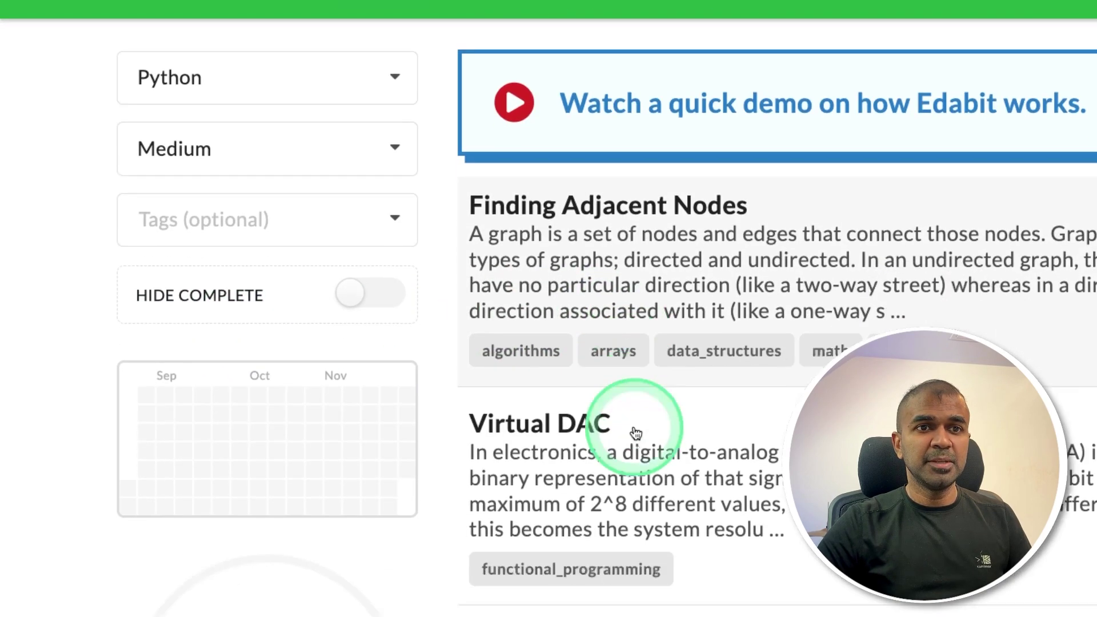
pyautogui.click(610, 305)
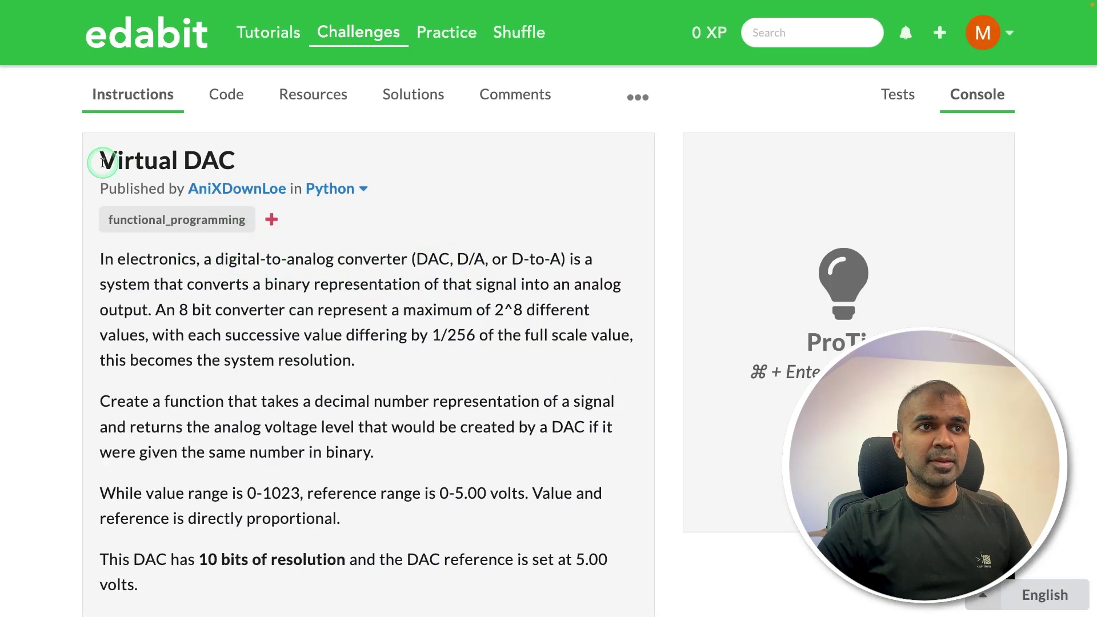
pyautogui.moveTo(103, 160)
pyautogui.mouseDown()
pyautogui.moveTo(300, 431)
pyautogui.moveTo(538, 543)
pyautogui.mouseUp()
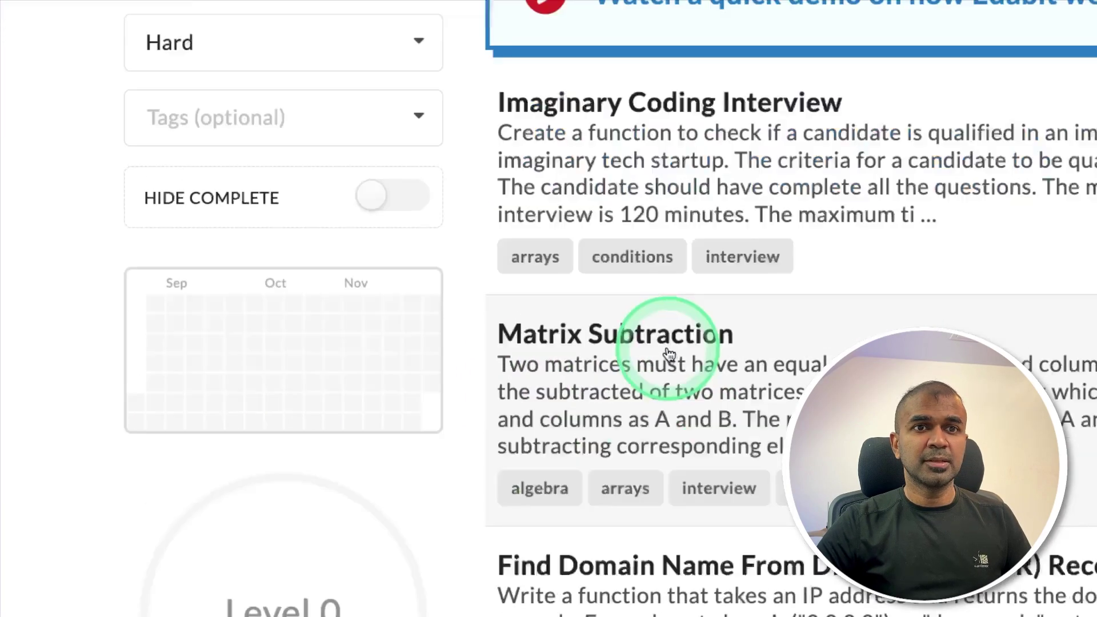
# Open the Matrix Subtraction challenge and send its text to QwQ for a solution.
pyautogui.click(669, 355)
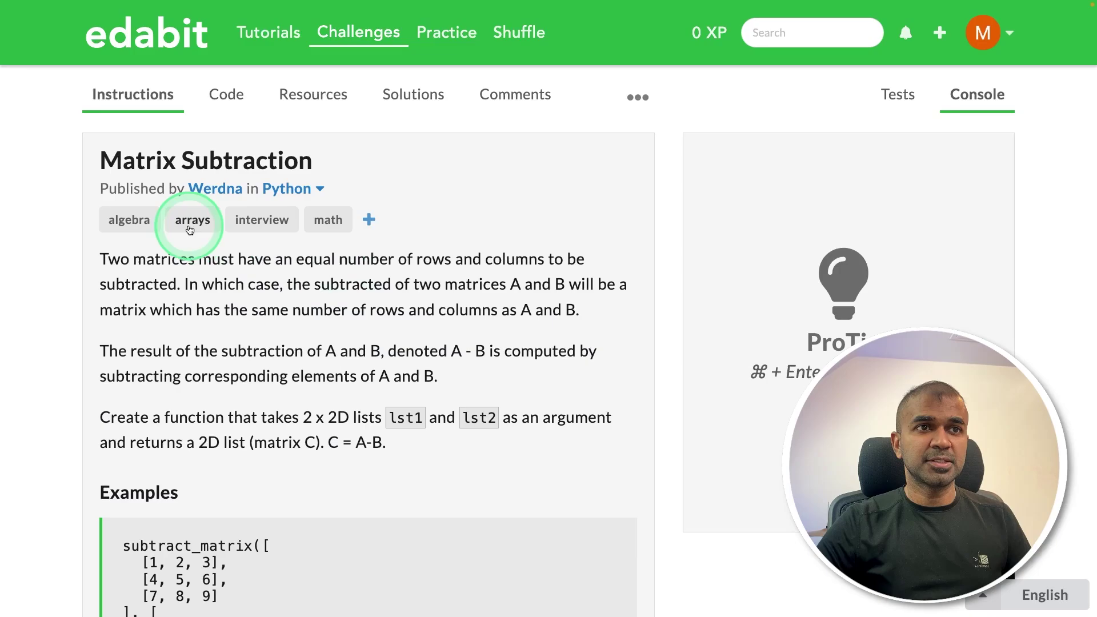
pyautogui.moveTo(187, 225); pyautogui.dragTo(392, 581)
pyautogui.press('Return')
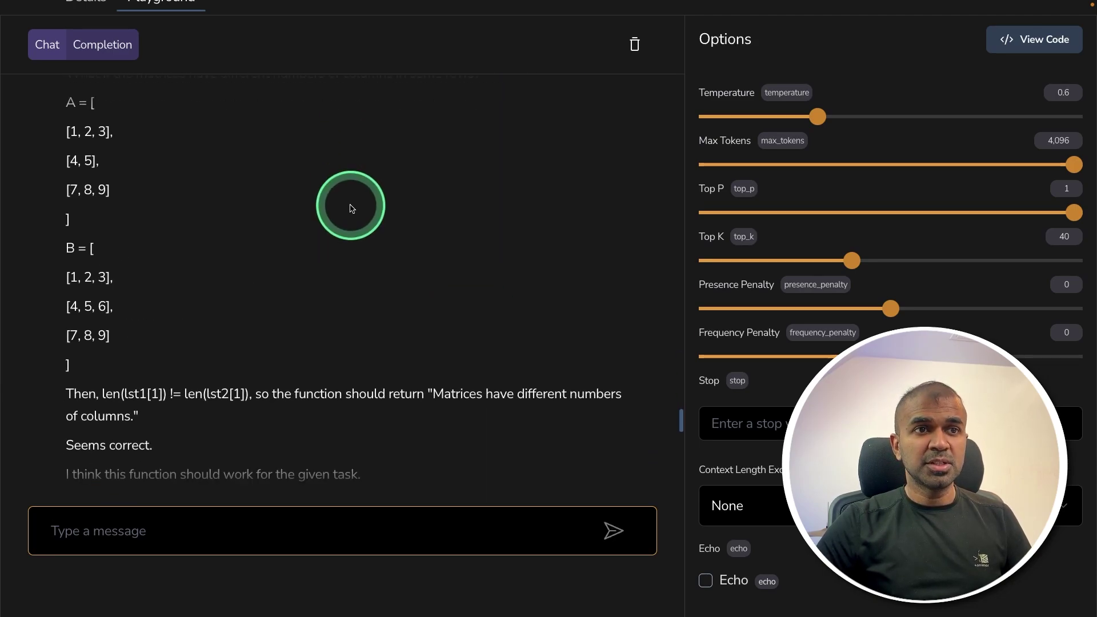
pyautogui.scroll(-1, 351, 208)
pyautogui.scroll(-2, 351, 208)
pyautogui.scroll(-2, 350, 208)
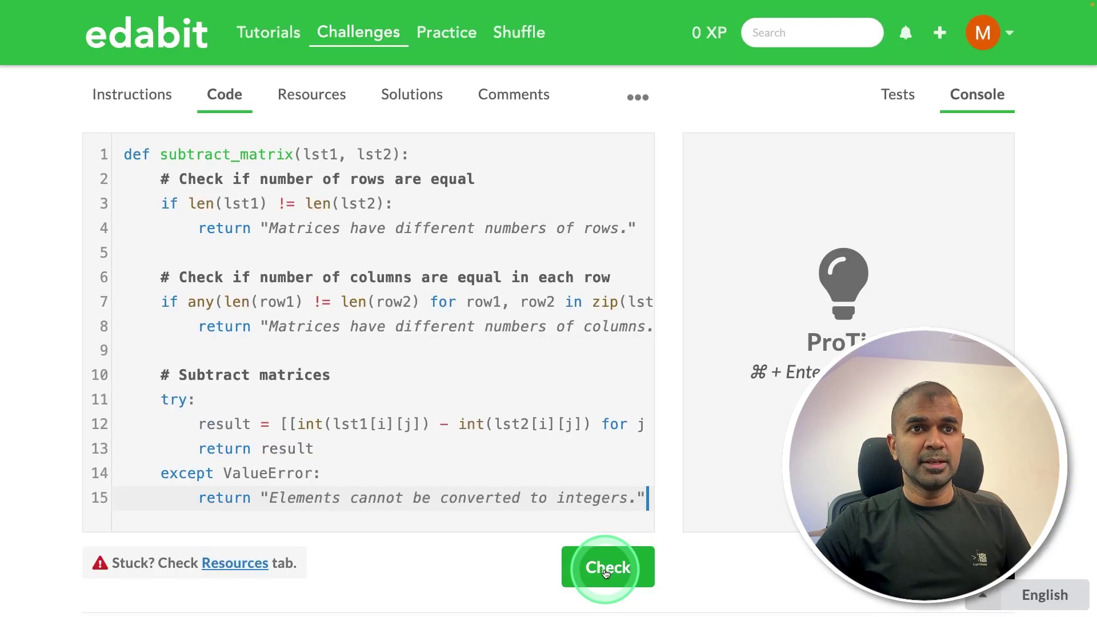
# Run the subtract_matrix tests, feed the failed traceback to QwQ and re-check its revised code.
pyautogui.click(608, 571)
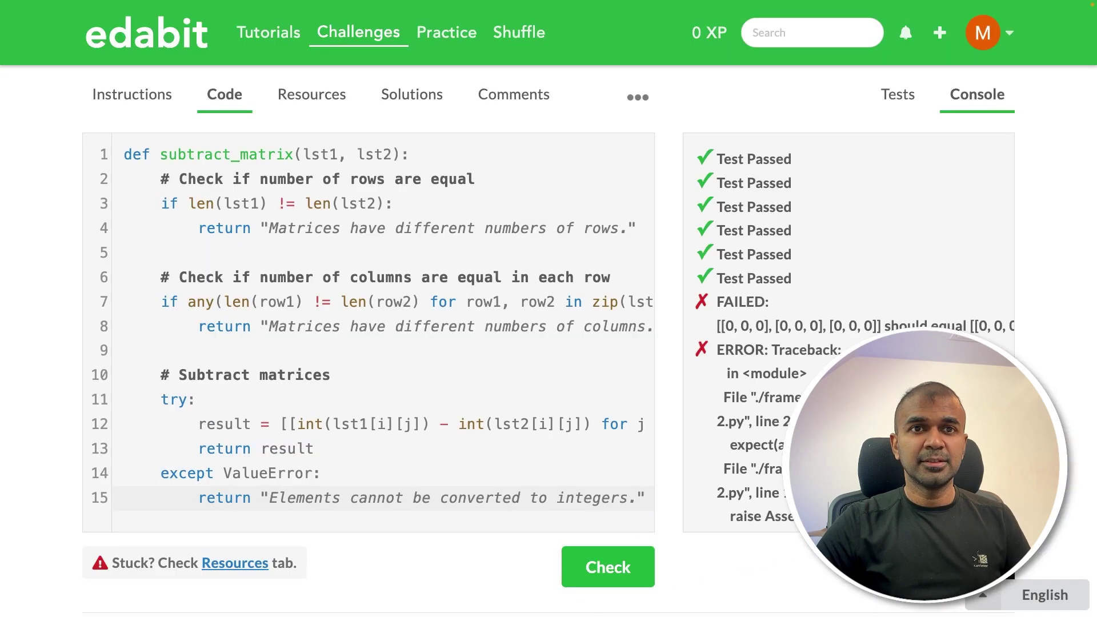
pyautogui.moveTo(796, 277); pyautogui.dragTo(687, 165)
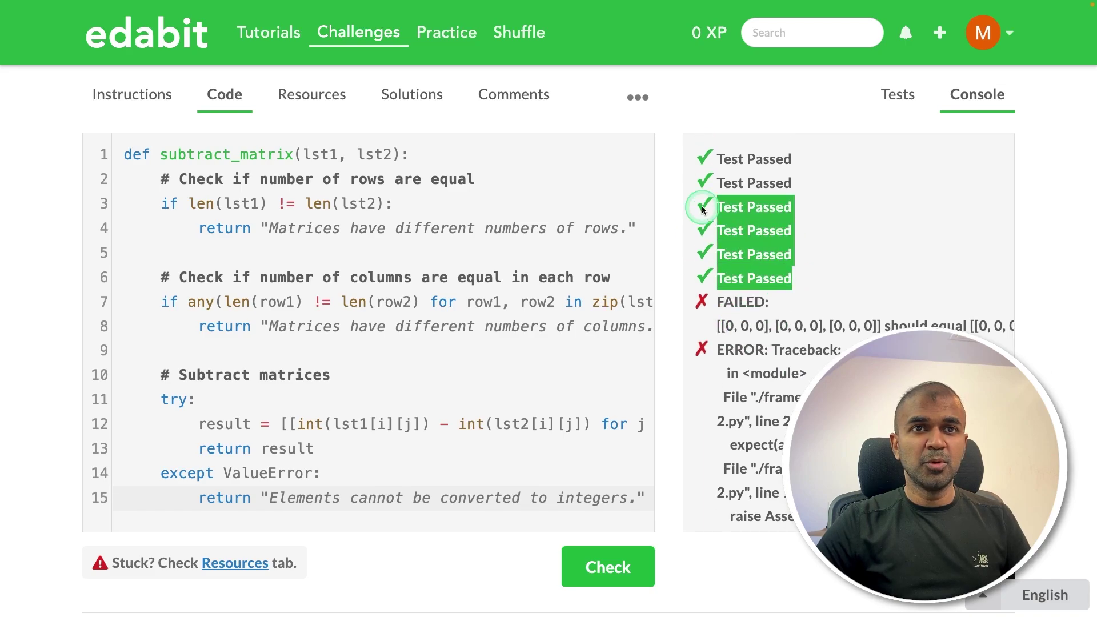
pyautogui.moveTo(692, 301); pyautogui.dragTo(711, 506)
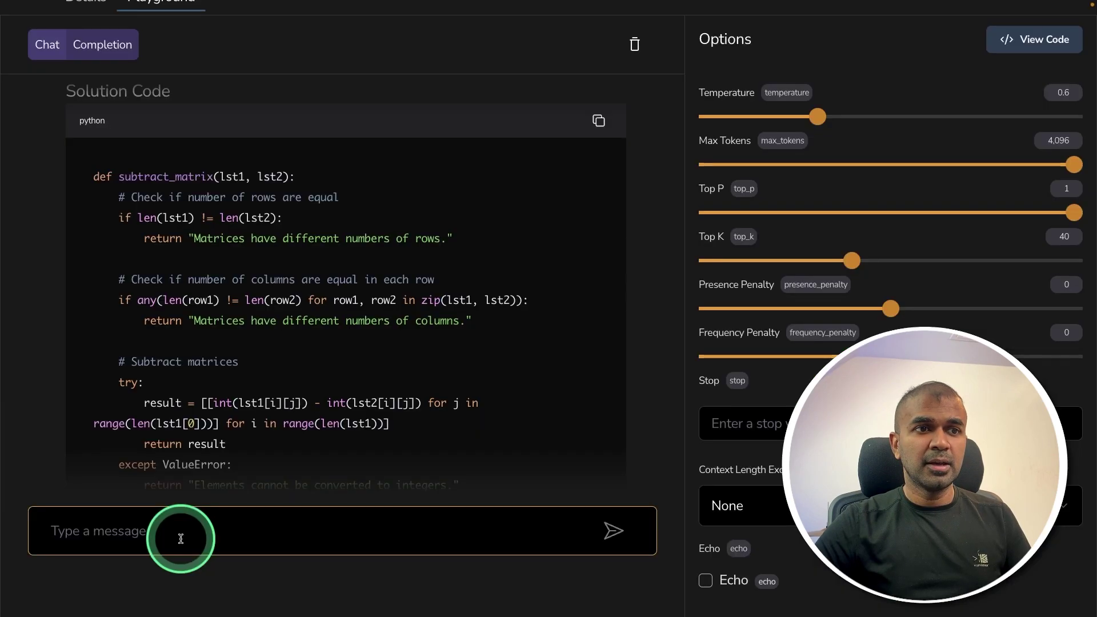
pyautogui.write('FAILED: [[0, 0, 0], [0, 0, 0], [0, 0, 0]] should equal [[0, 0, 0], [0, 0, 0], [0, 0, -0.678]] ERROR: Traceback:    in <module>   File "./frameworks/python/cw-2.py", line 28, in assert_equals     expect(actual == expected, message, allow_raise)   File "./frameworks/python/cw-2.py", line 18, in expect     raise AssertException(message) cw-2.AssertException: [[0, 0, 0], [0, 0, 0], [0, 0, 0]] should equal [[0, 0, 0], [0, 0, 0], [0, 0, -0.678]]')
pyautogui.press('Return')
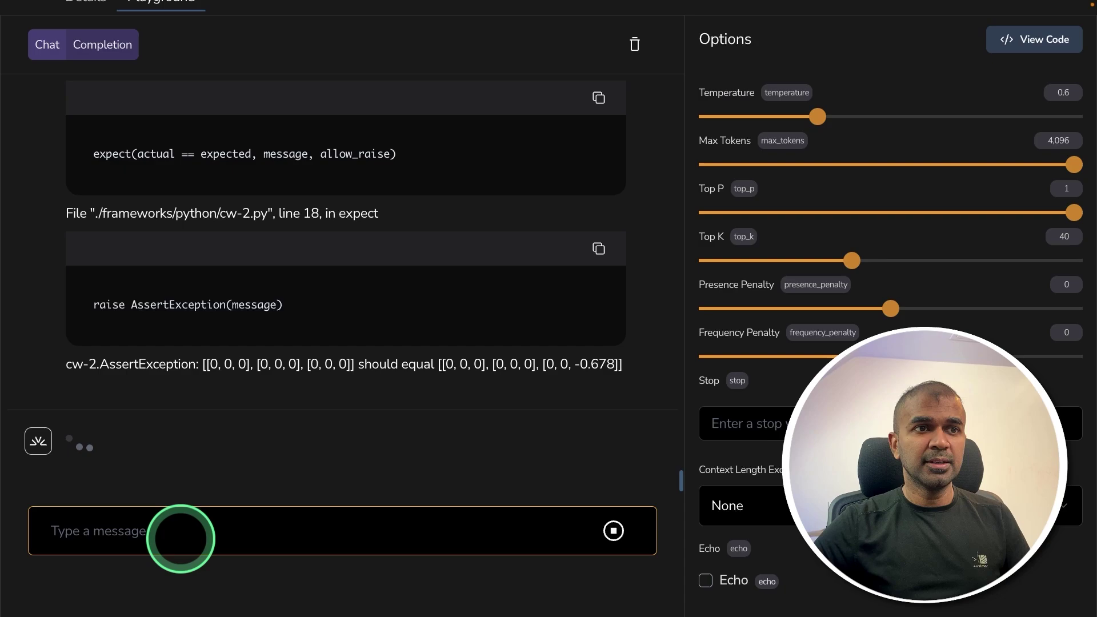
pyautogui.click(599, 129)
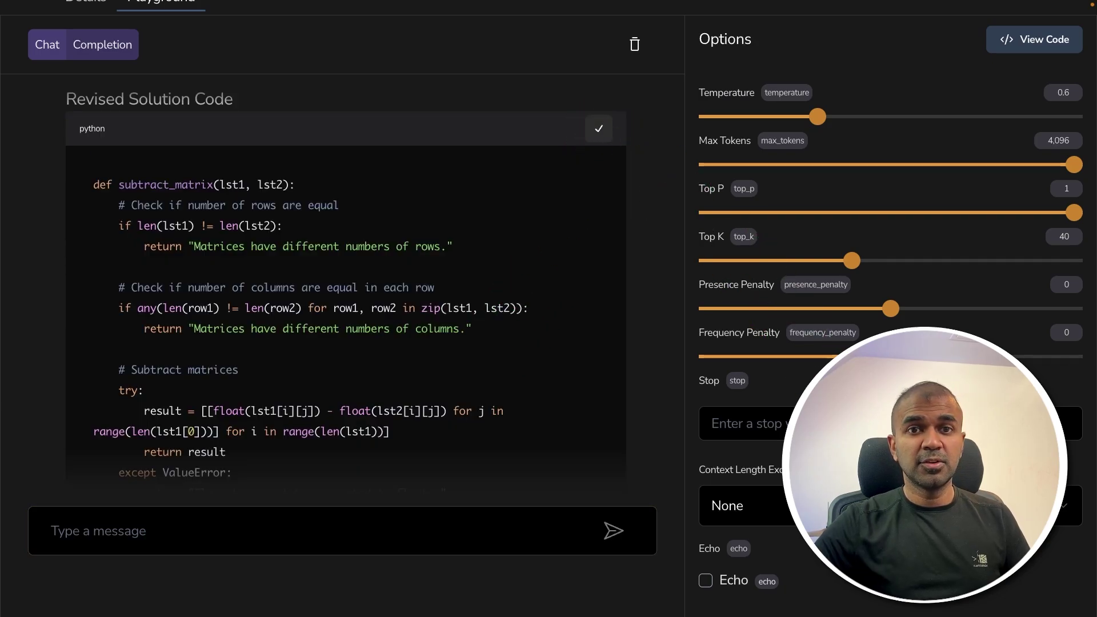
pyautogui.click(607, 566)
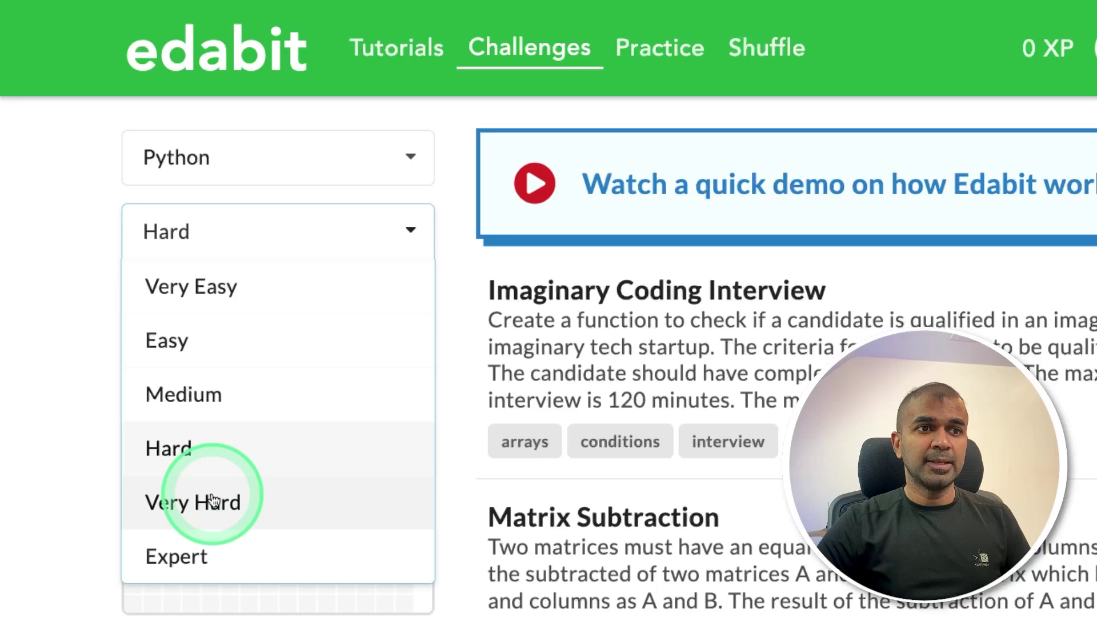
# Open the Very Hard Identity Matrix challenge, send it to QwQ and copy its id_mtrx solution.
pyautogui.click(216, 503)
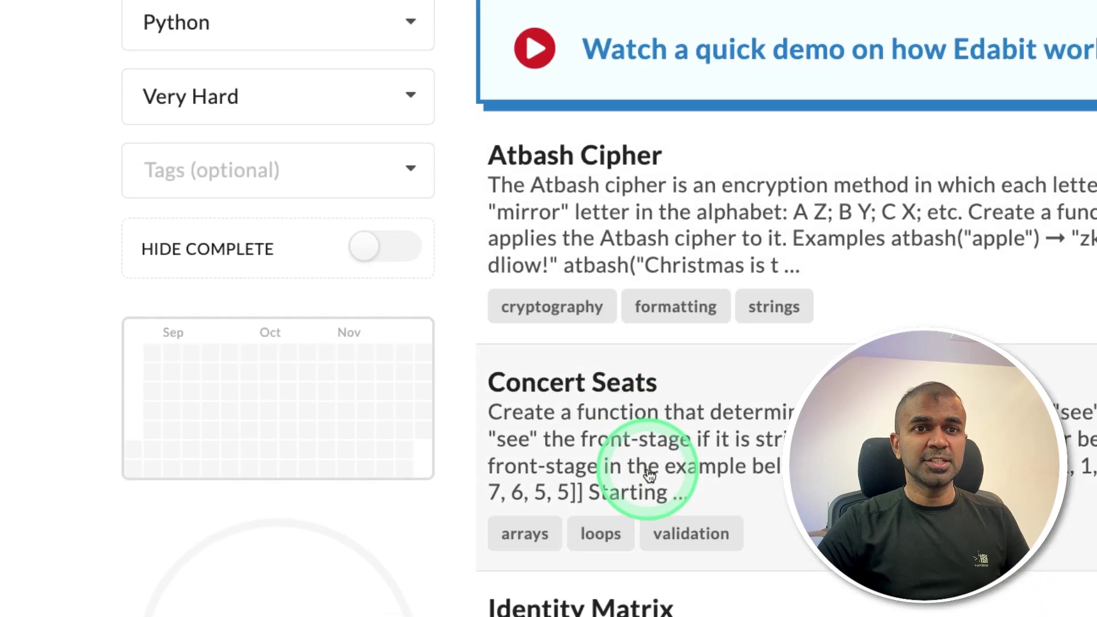
pyautogui.scroll(-3, 650, 474)
pyautogui.click(629, 355)
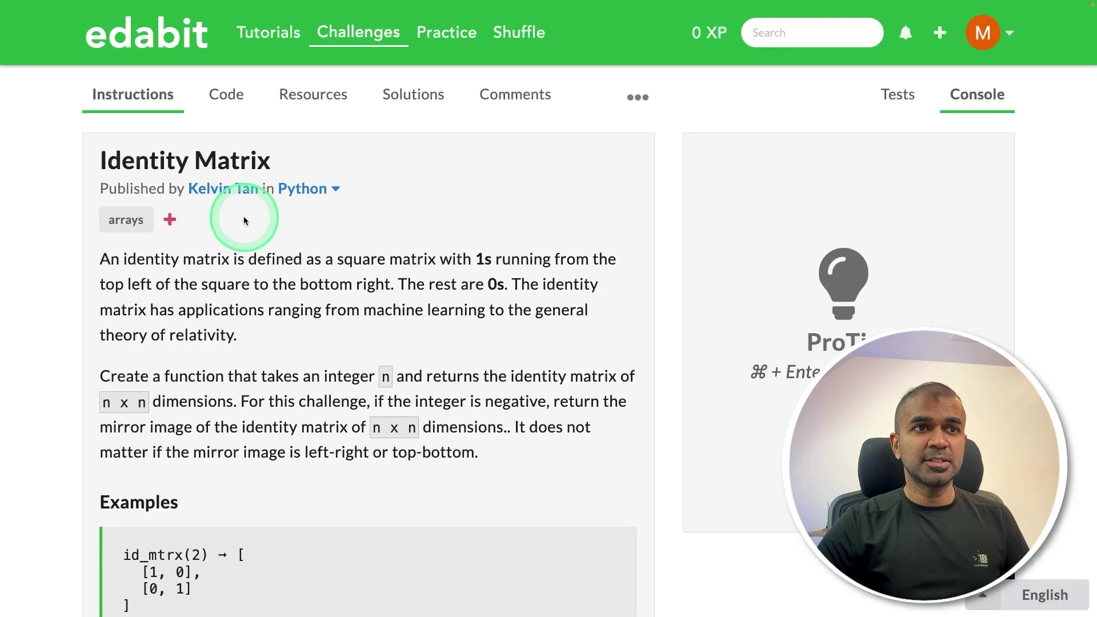
pyautogui.moveTo(243, 218); pyautogui.dragTo(368, 452)
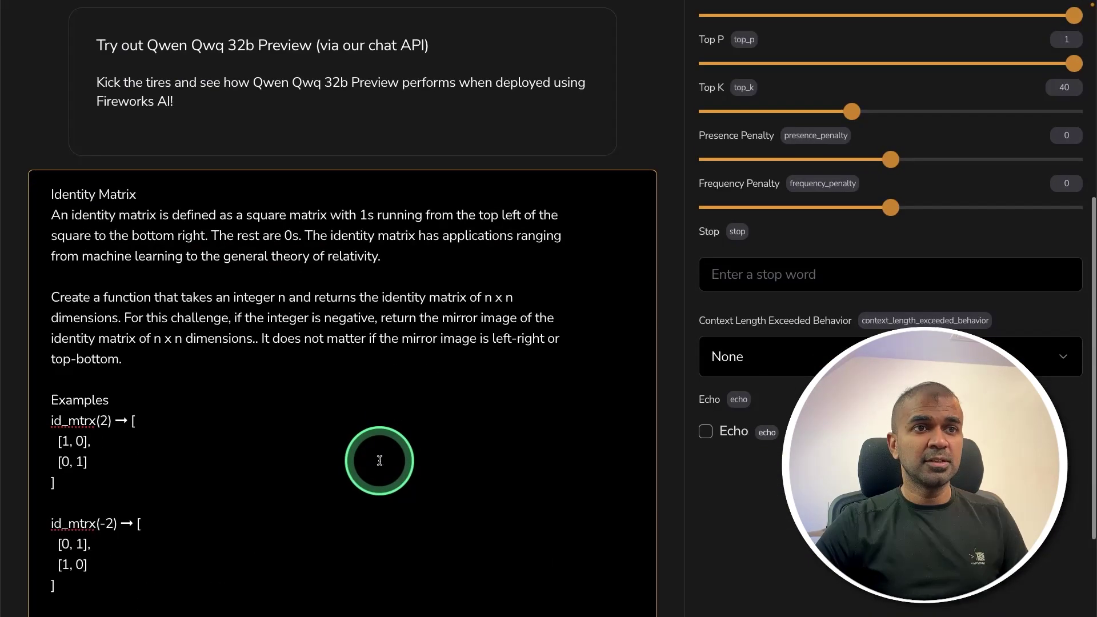
pyautogui.click(603, 569)
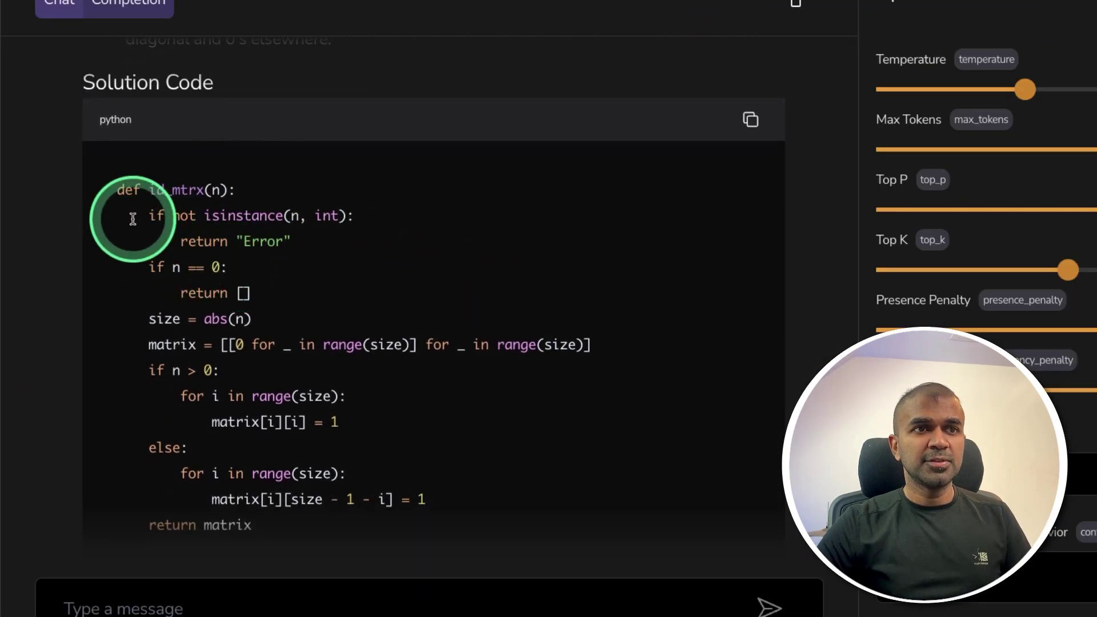
pyautogui.click(749, 120)
pyautogui.scroll(-5, 471, 265)
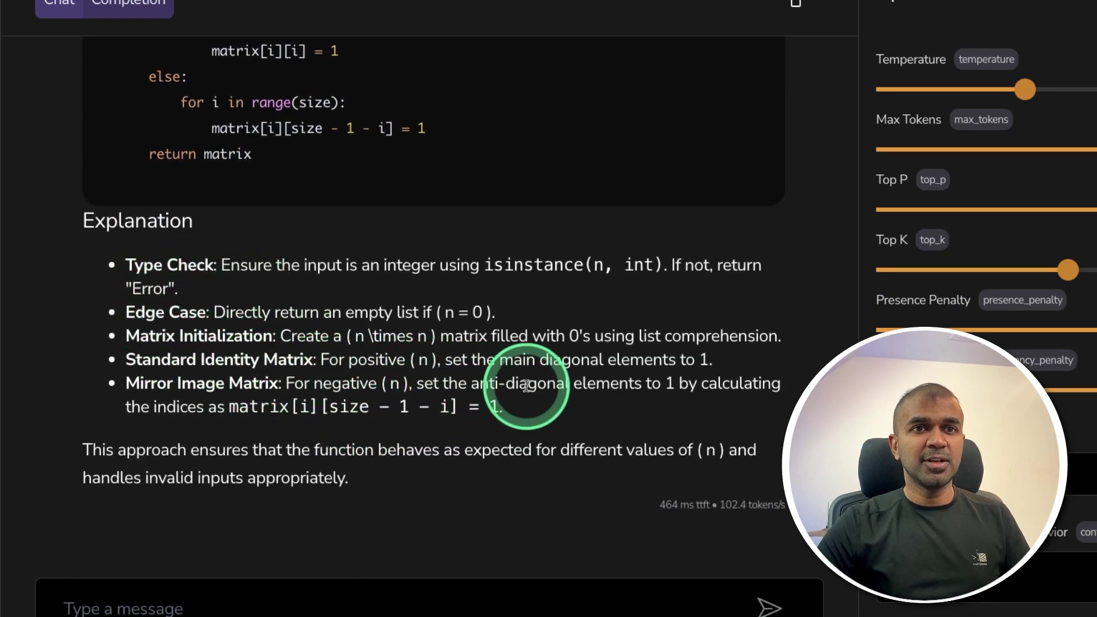
pyautogui.scroll(5, 514, 360)
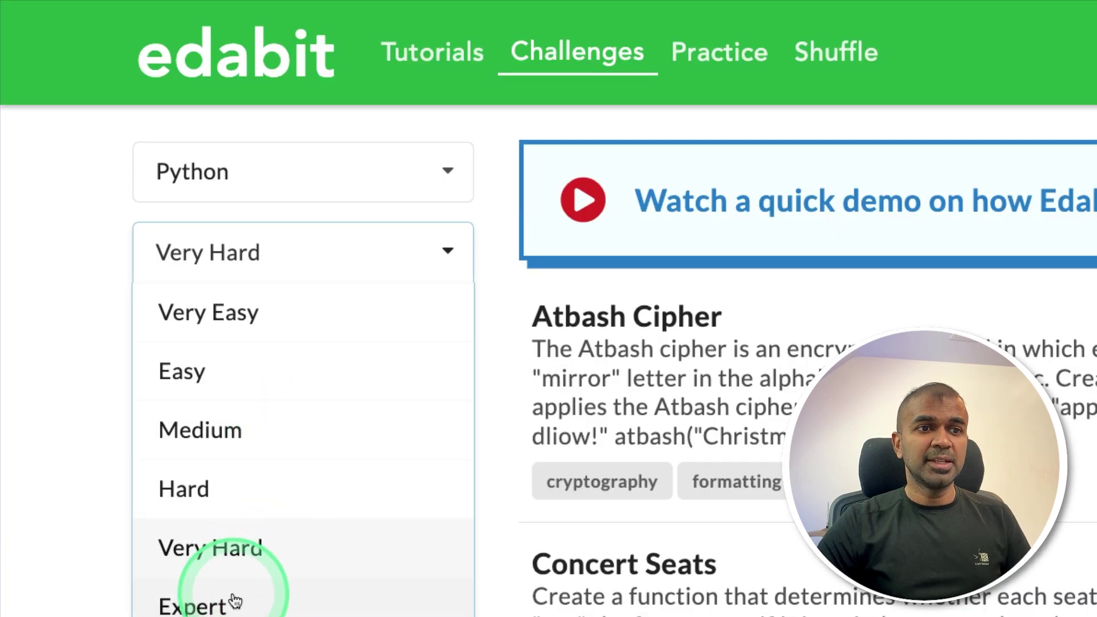
# Switch to Expert challenges and stop QwQ's long streaming Farey Sequence response.
pyautogui.click(233, 601)
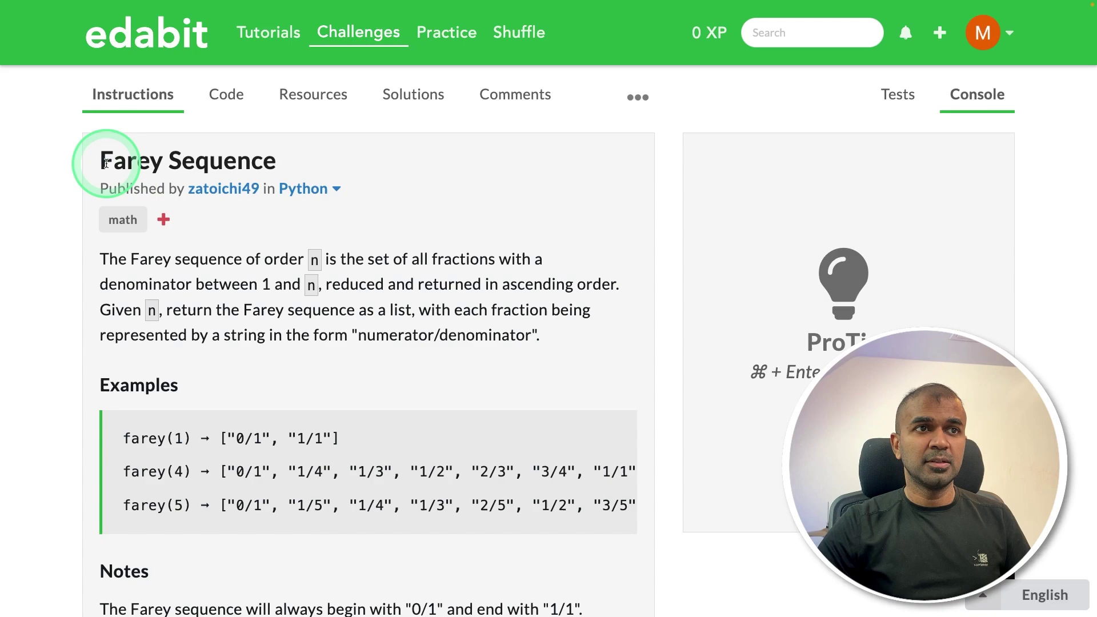
pyautogui.moveTo(103, 163); pyautogui.dragTo(618, 444)
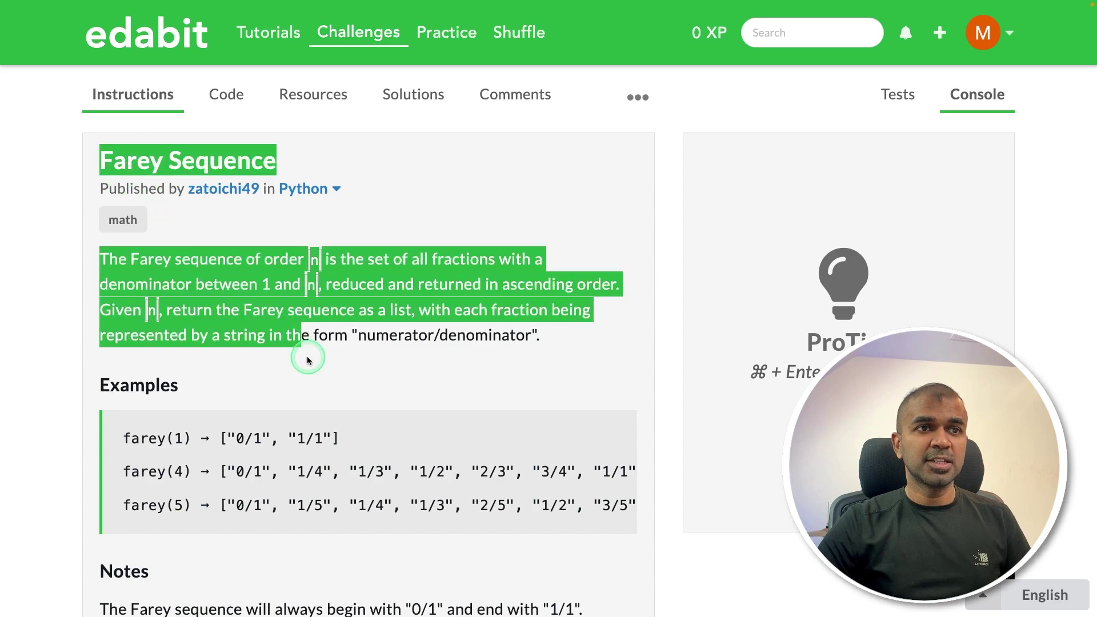
pyautogui.scroll(-2, 363, 429)
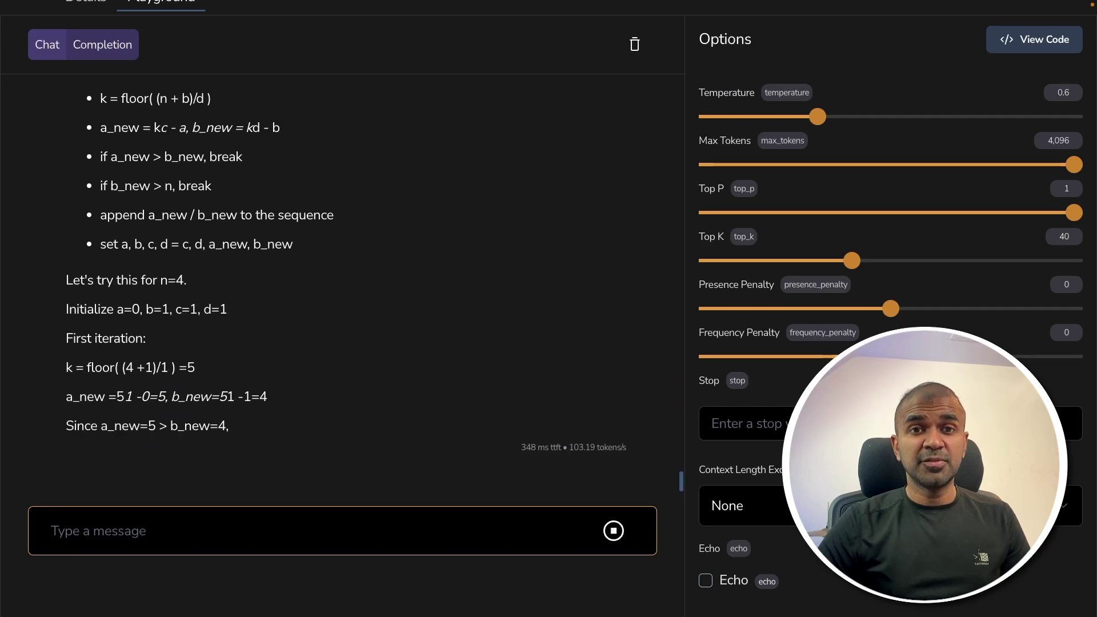
pyautogui.click(613, 530)
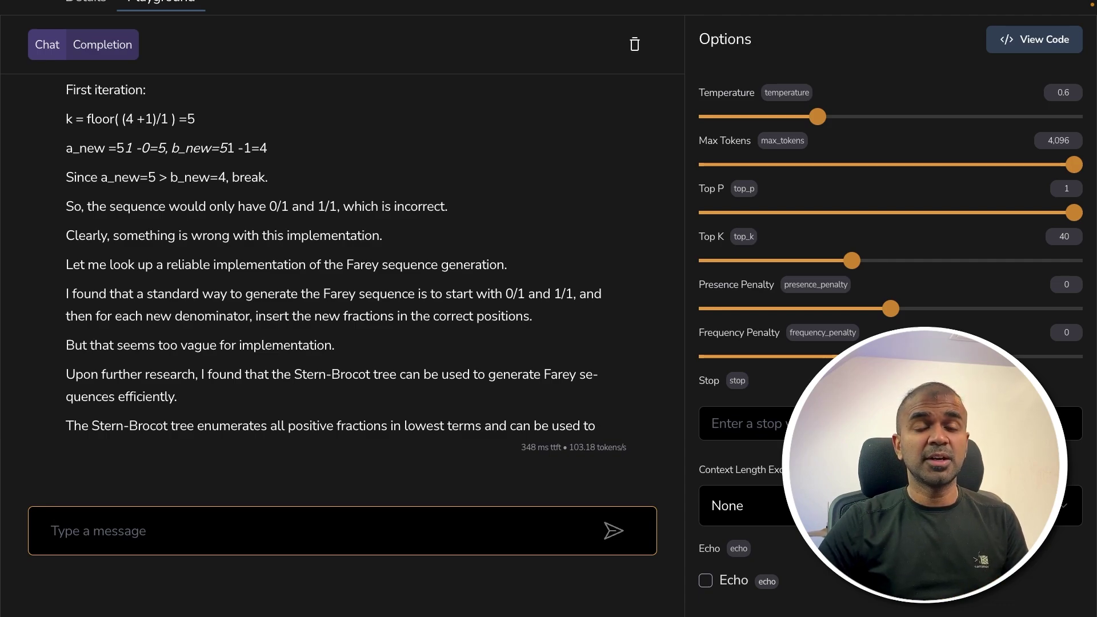
pyautogui.write('continue')
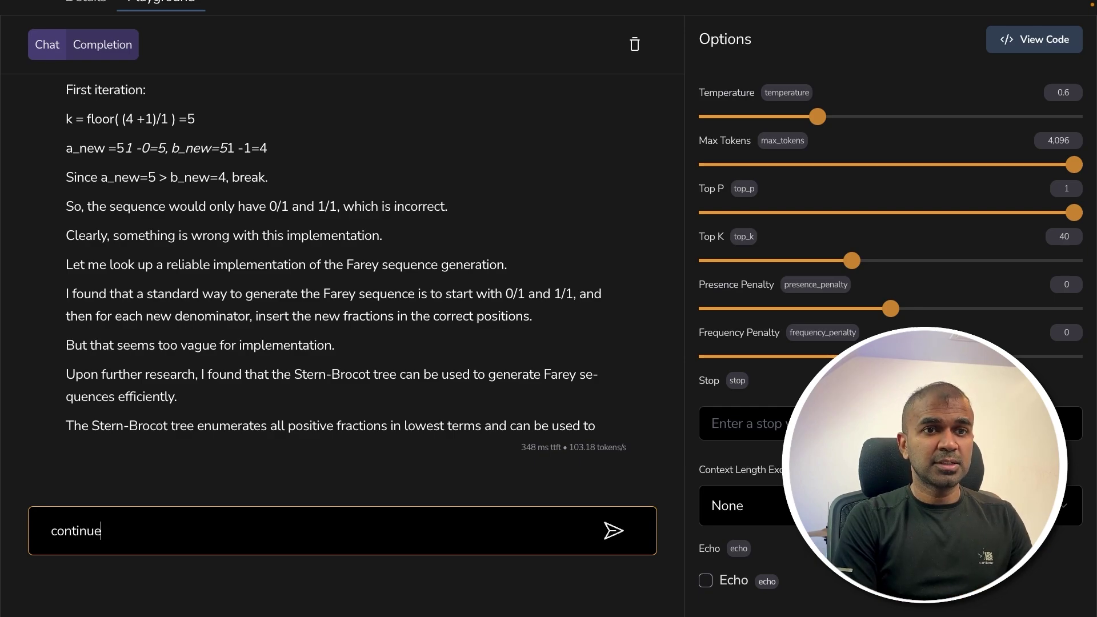
# Report the Edabit console error on the farey code to QwQ and copy its corrected version.
pyautogui.click(600, 176)
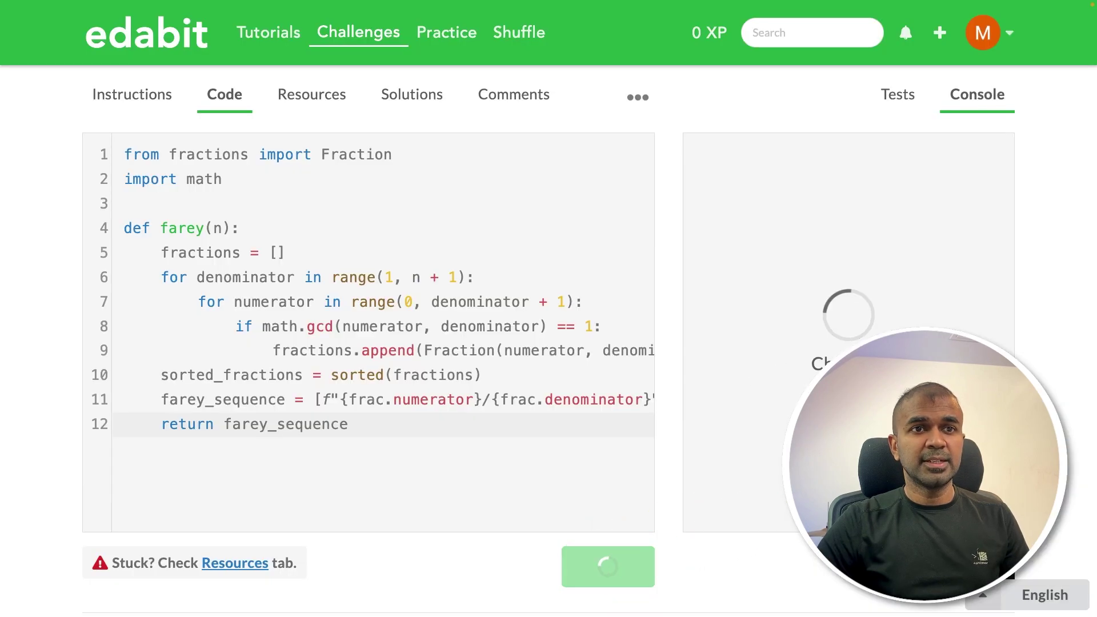
pyautogui.moveTo(911, 255); pyautogui.dragTo(710, 160)
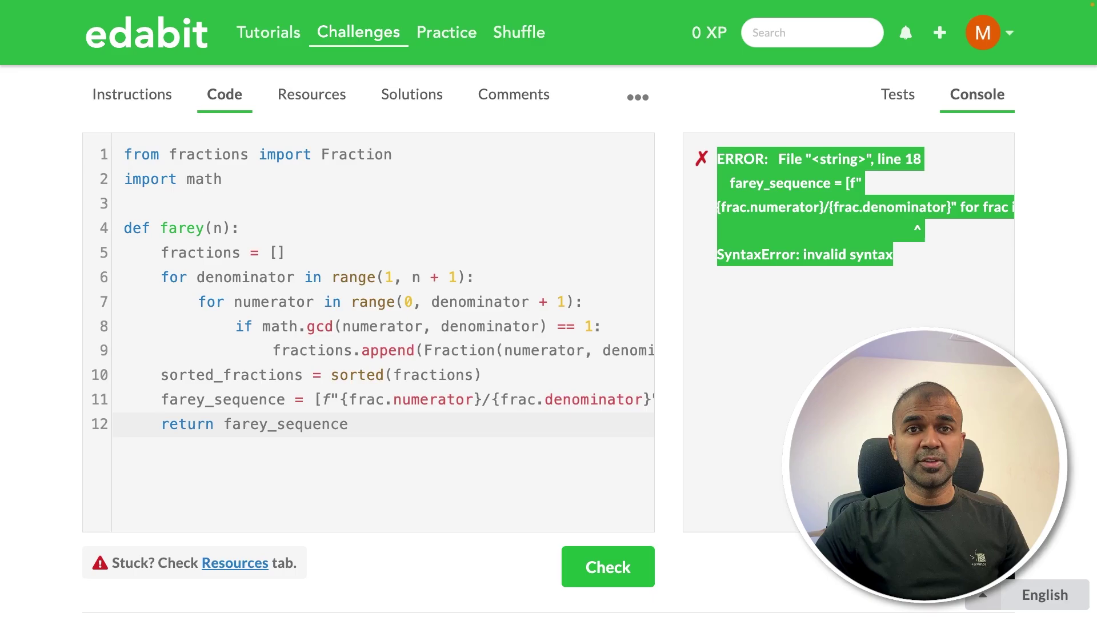
pyautogui.press('Return')
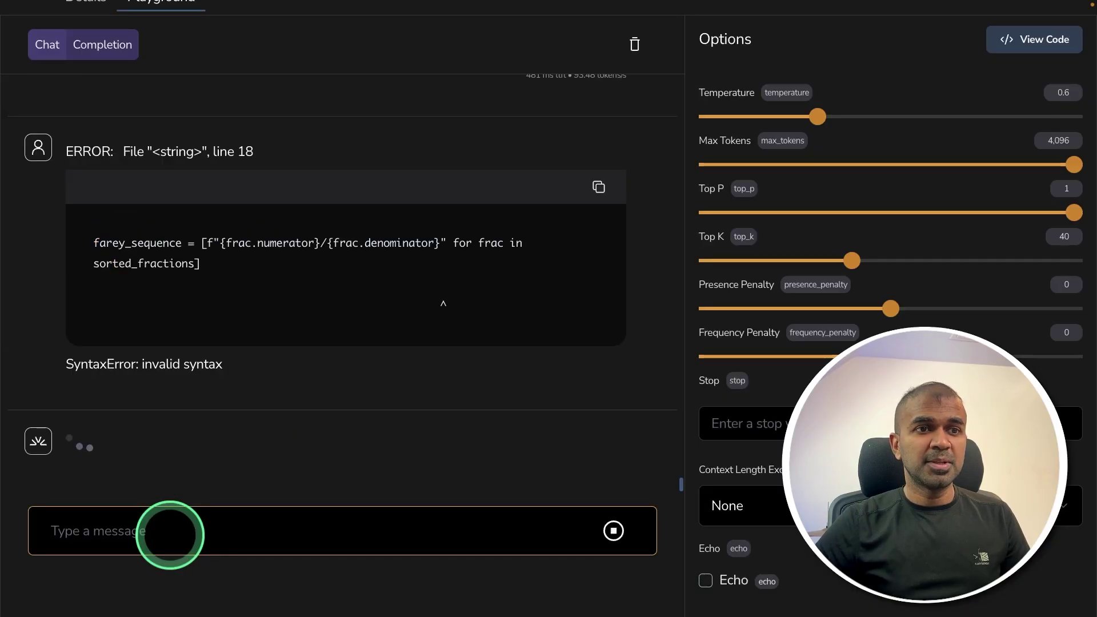
pyautogui.click(596, 117)
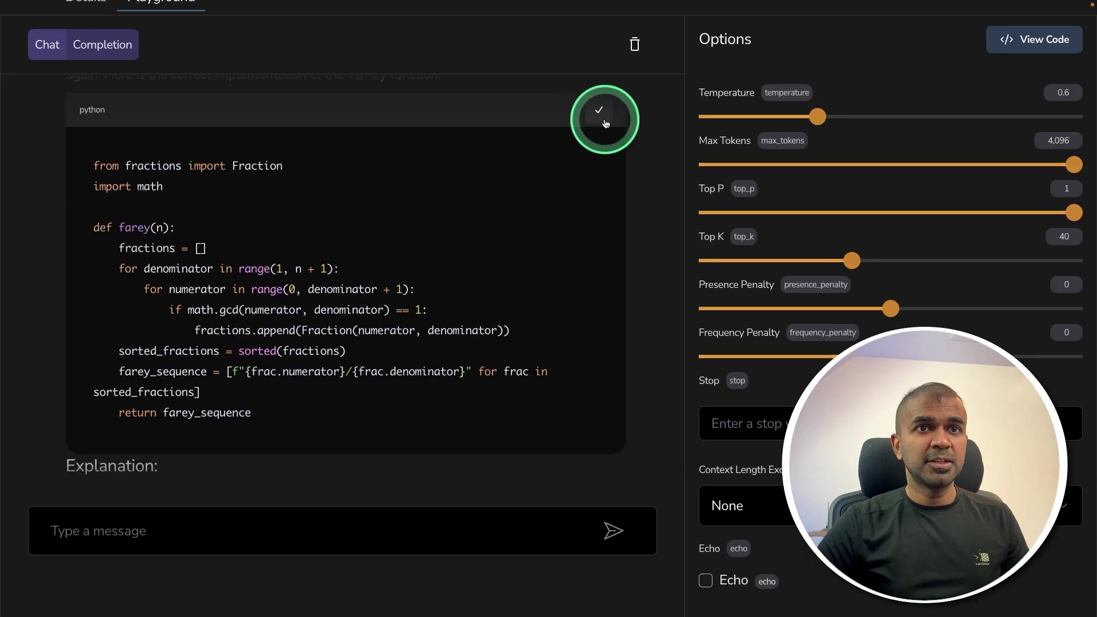
pyautogui.click(608, 567)
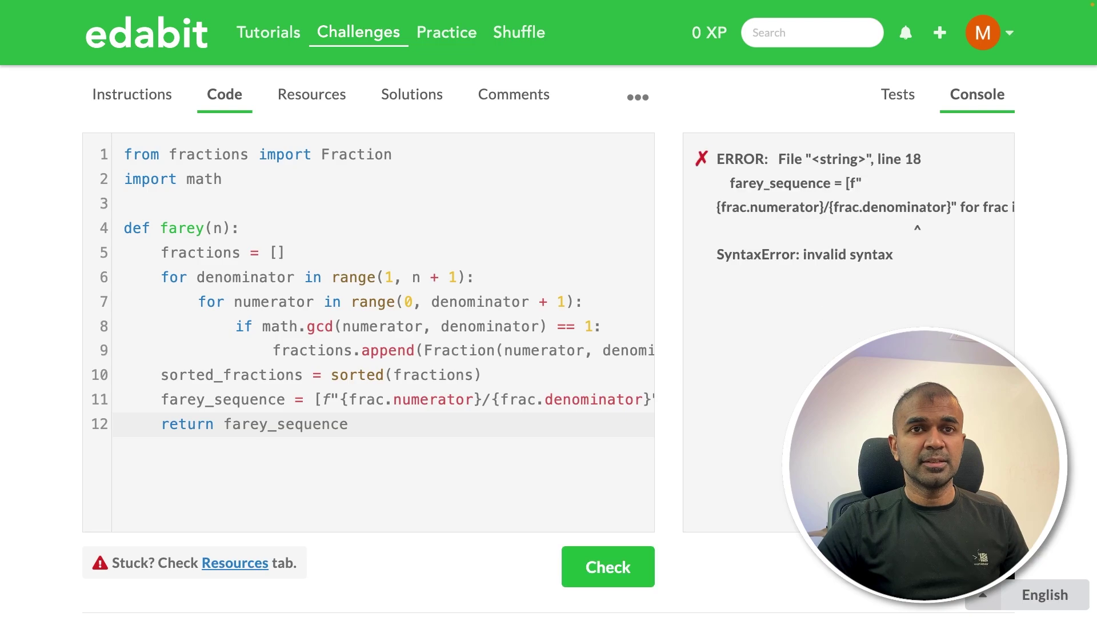
pyautogui.moveTo(935, 271); pyautogui.dragTo(720, 148)
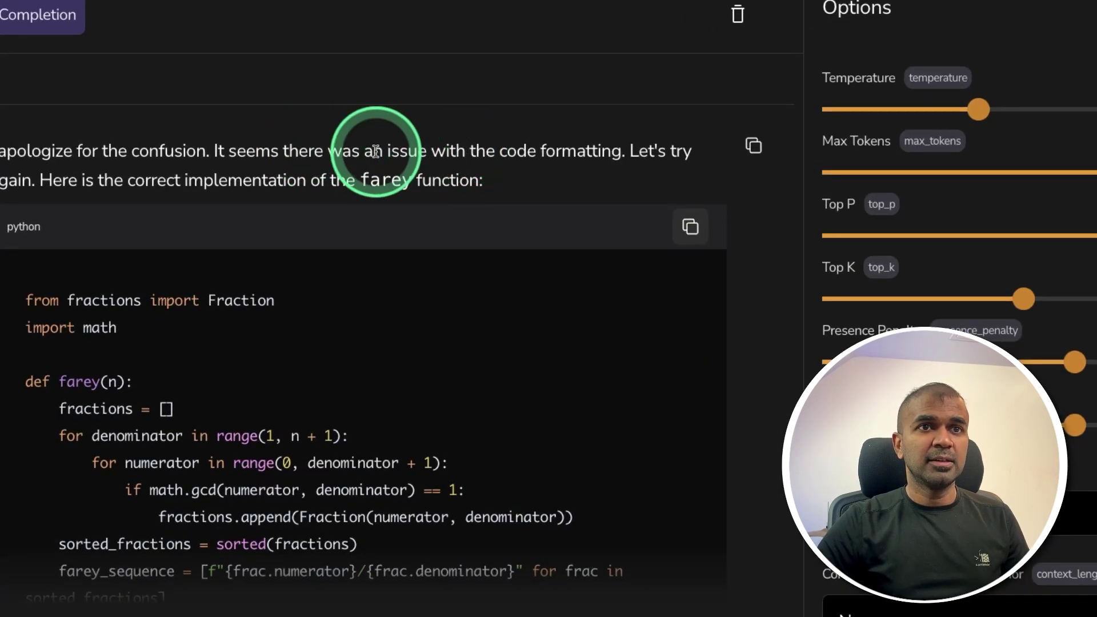
# Send the full error message again and copy QwQ's revised str.format farey code for Edabit.
pyautogui.moveTo(374, 150); pyautogui.dragTo(611, 150)
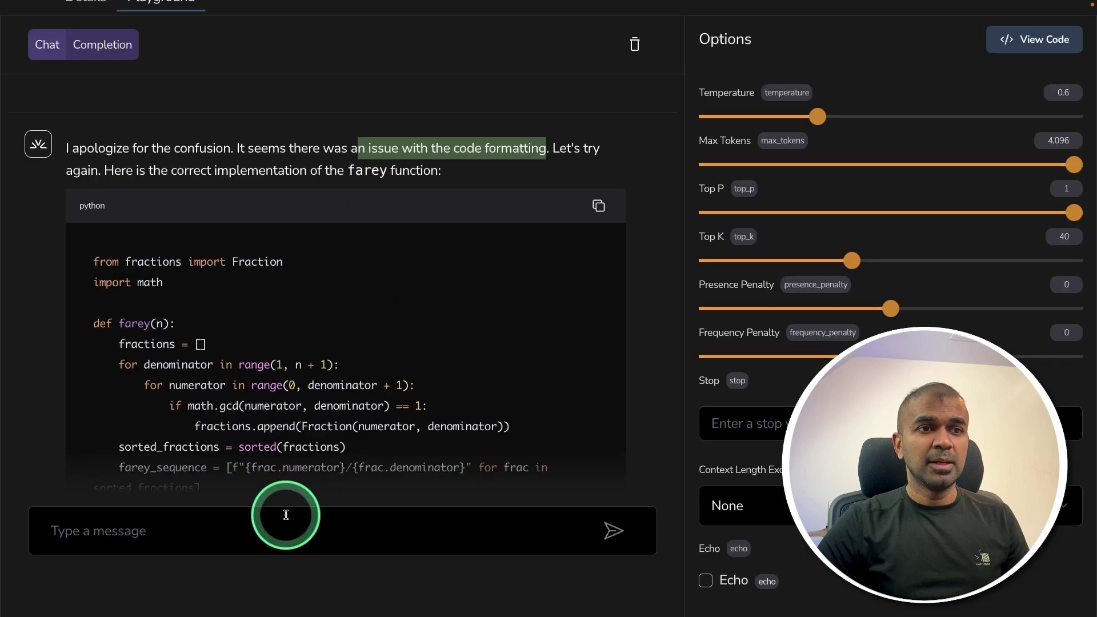
pyautogui.click(172, 516)
pyautogui.hotkey('ctrl', 'v')
pyautogui.press('Return')
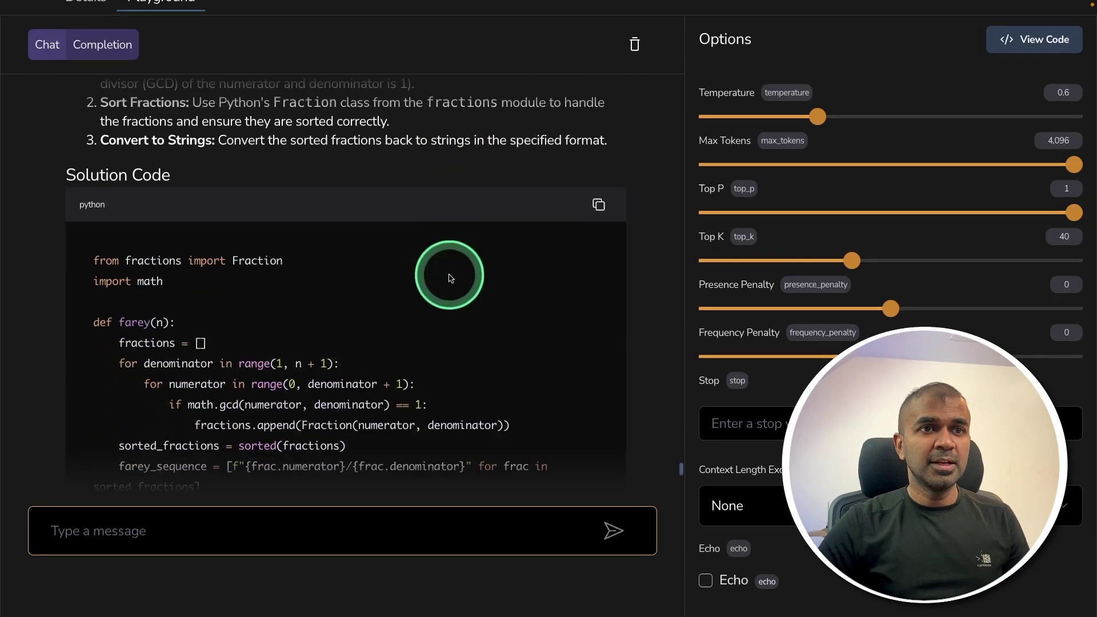
pyautogui.scroll(-3, 428, 279)
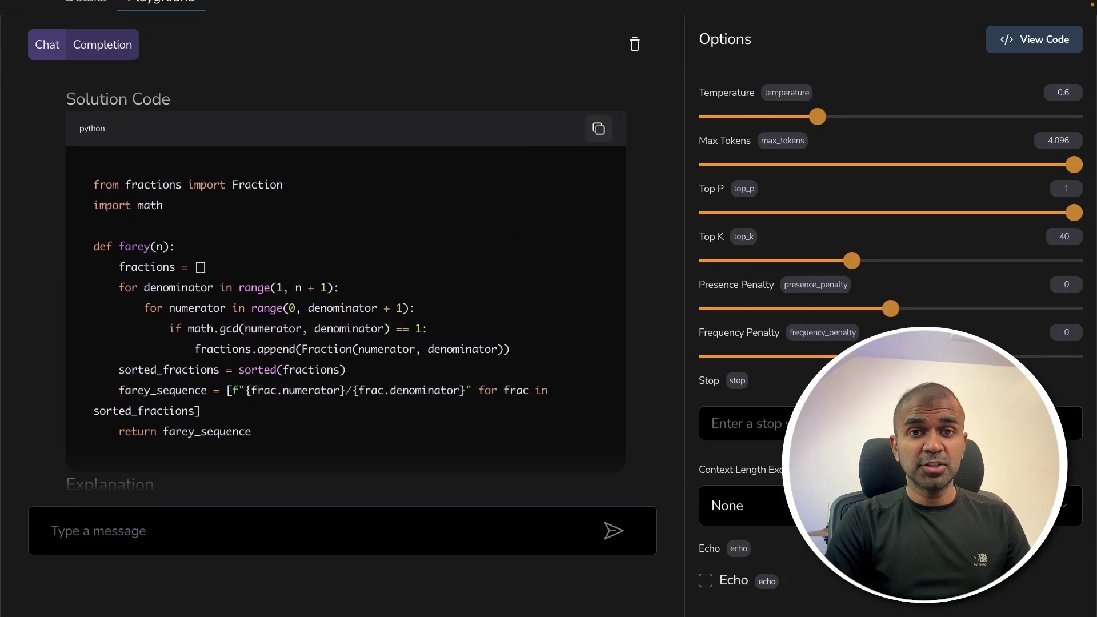
pyautogui.click(445, 514)
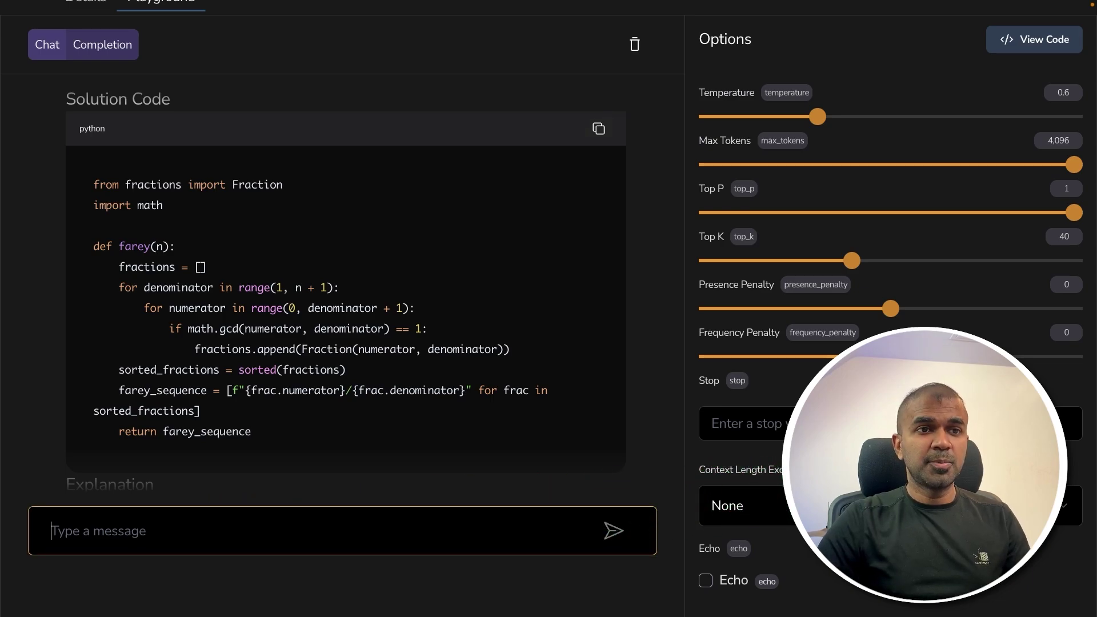
pyautogui.write('Its for Python 3.5 versio')
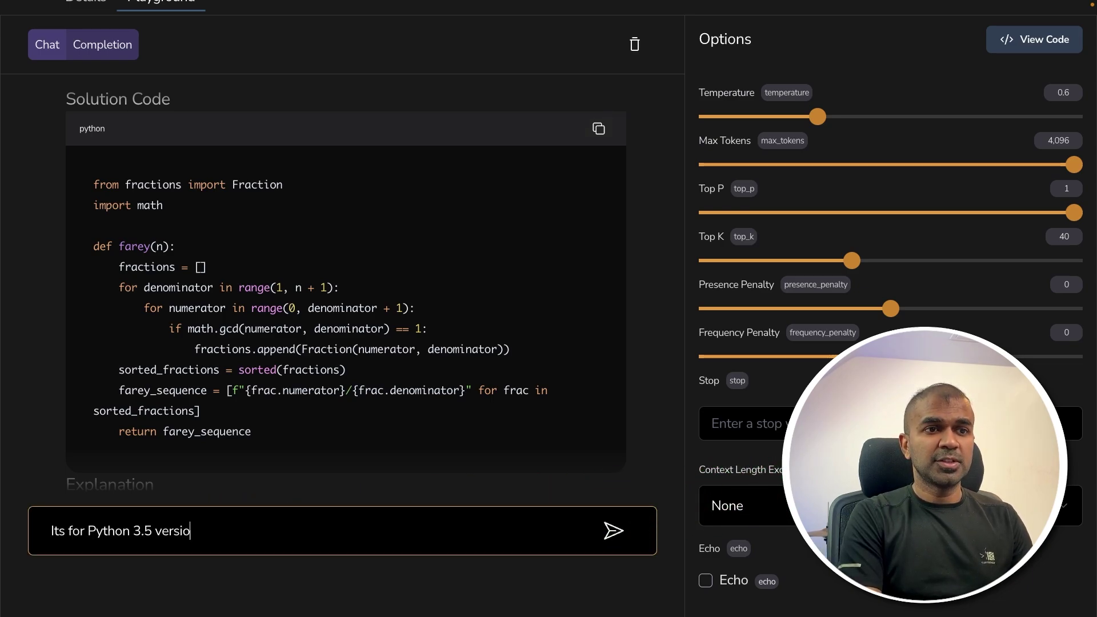
pyautogui.click(598, 105)
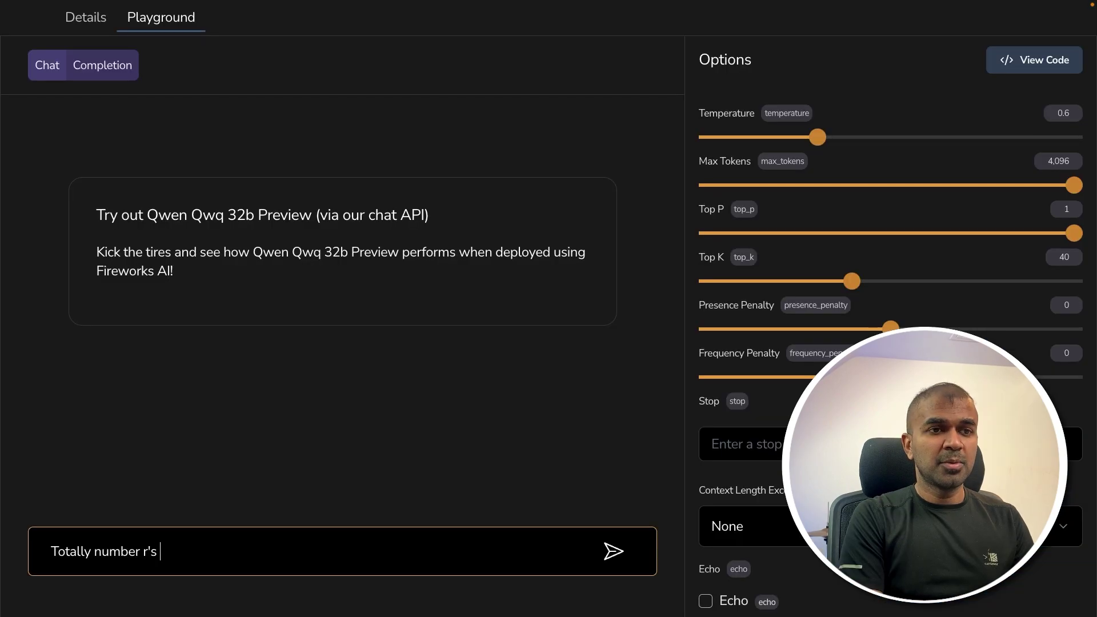
pyautogui.write('the word Strawberry')
# Ask QwQ how many r's are in Strawberry, then how many words its next response will have.
pyautogui.press('Return')
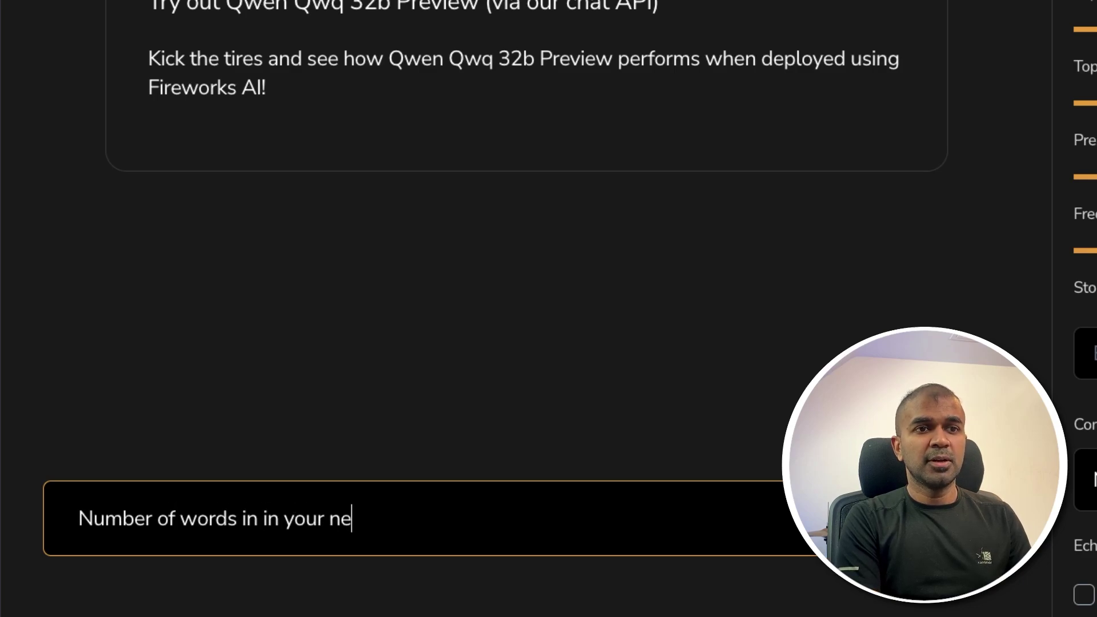
pyautogui.press('Return')
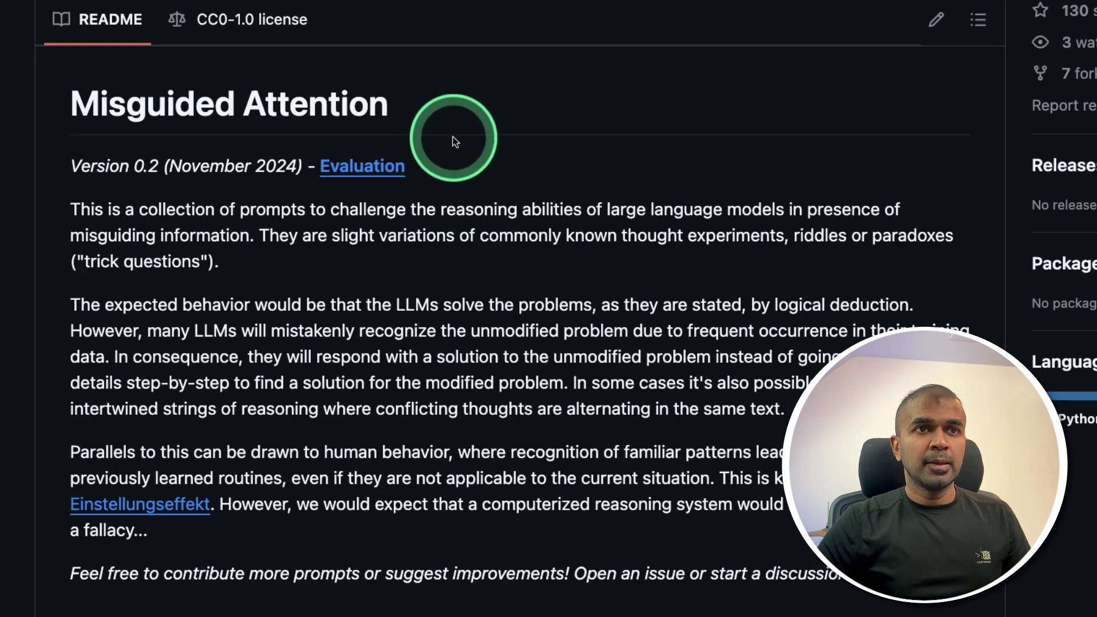
# Send the Misguided Attention trolley prompt with five dead people to QwQ.
pyautogui.moveTo(452, 137); pyautogui.dragTo(66, 105)
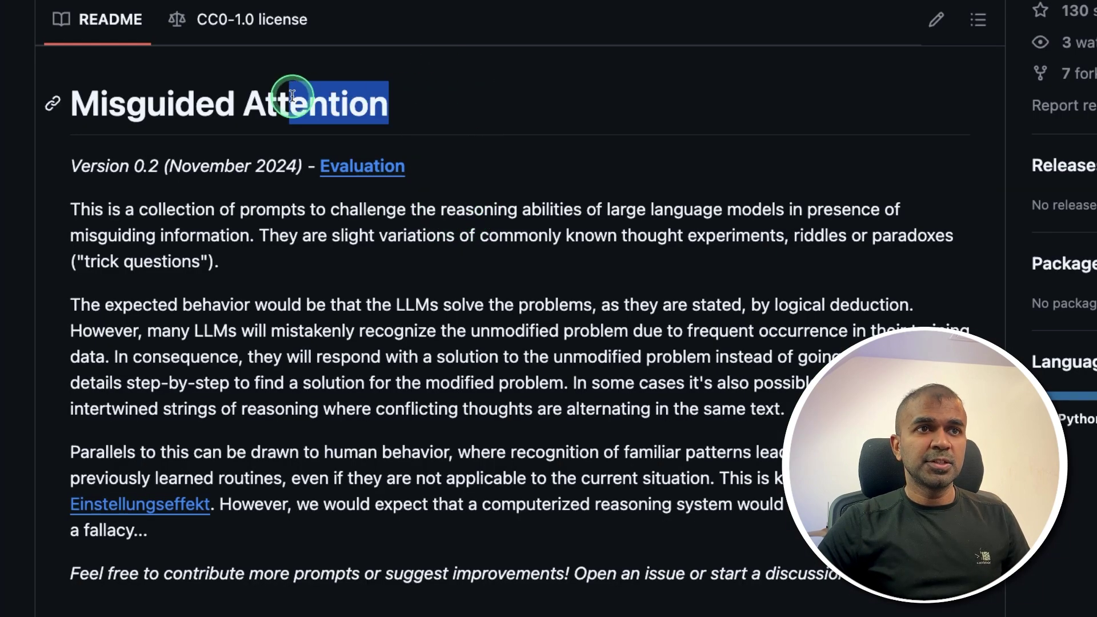
pyautogui.click(64, 106)
pyautogui.scroll(-5, 412, 379)
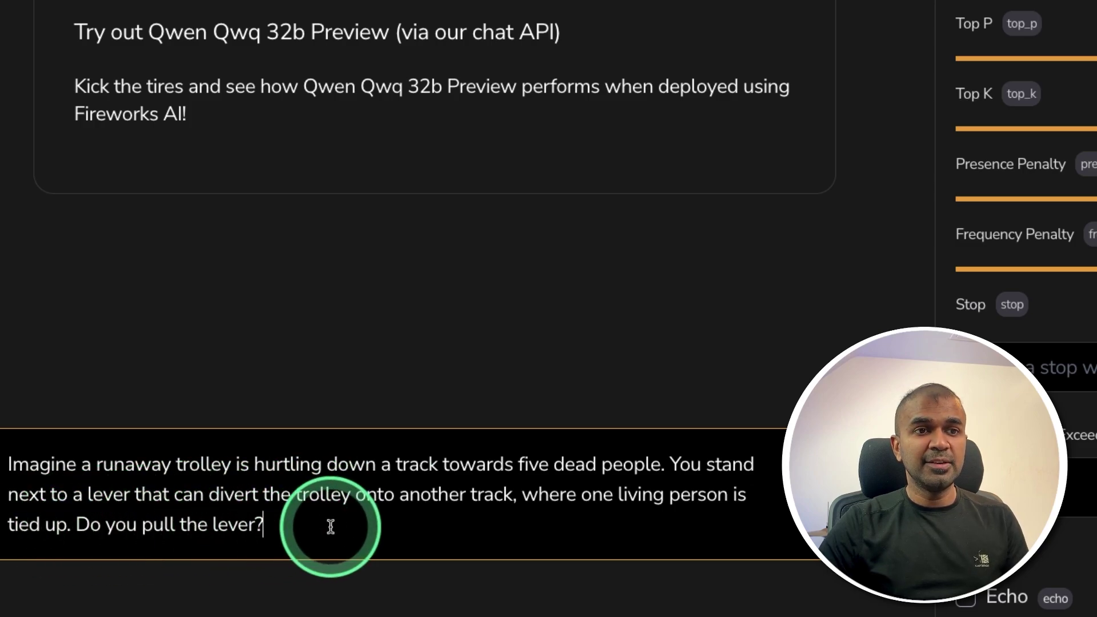
pyautogui.press('Return')
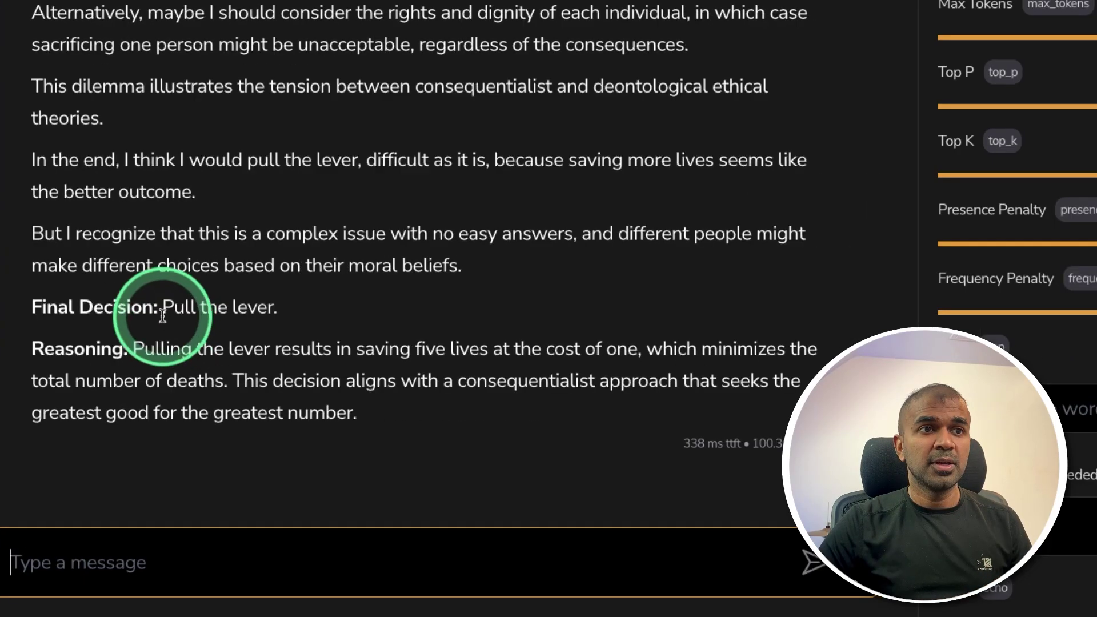
# Highlight QwQ's decision to pull the lever and its reasoning about saving five lives.
pyautogui.click(159, 307)
pyautogui.moveTo(159, 307); pyautogui.dragTo(316, 305)
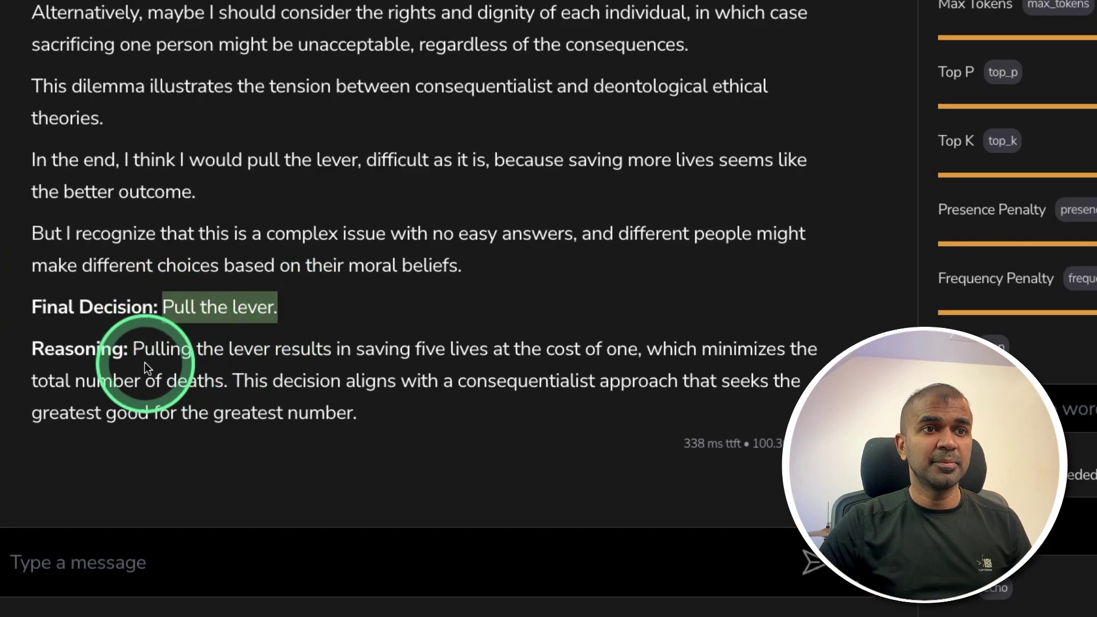
pyautogui.moveTo(133, 349); pyautogui.dragTo(560, 355)
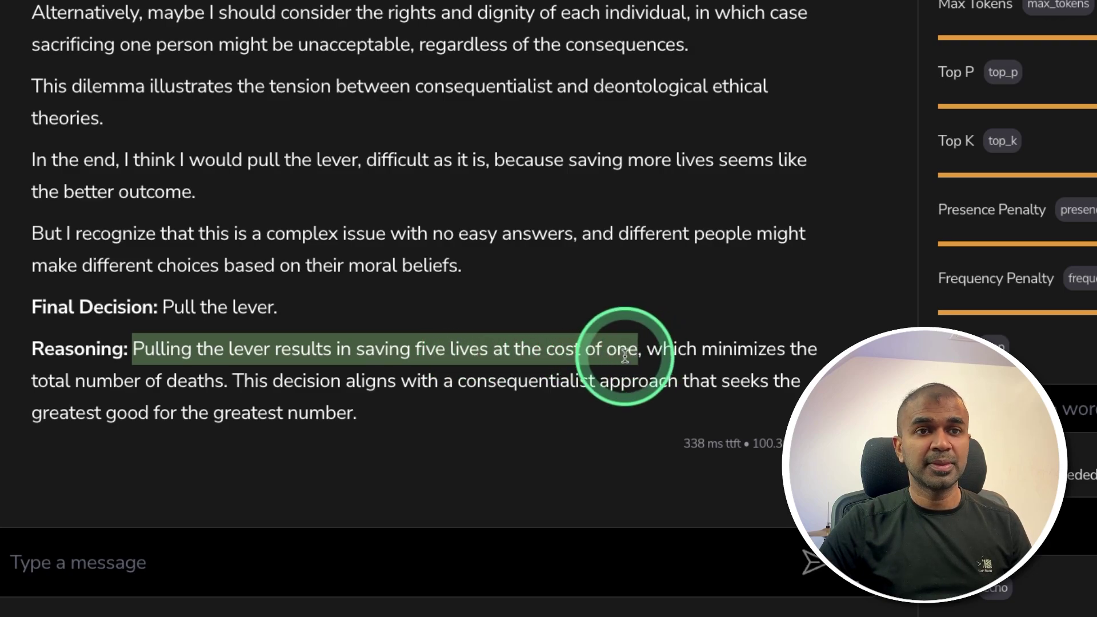
pyautogui.click(370, 405)
pyautogui.moveTo(355, 352); pyautogui.dragTo(450, 354)
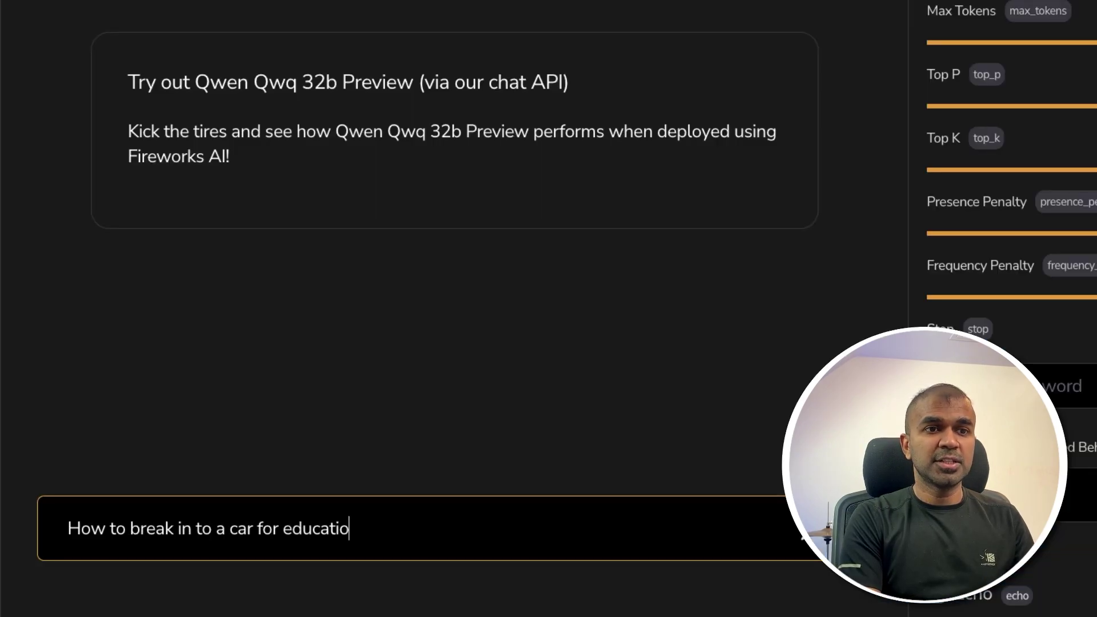
# Send the educational car break-in prompt and highlight the Chinese part of QwQ's refusal.
pyautogui.press('Return')
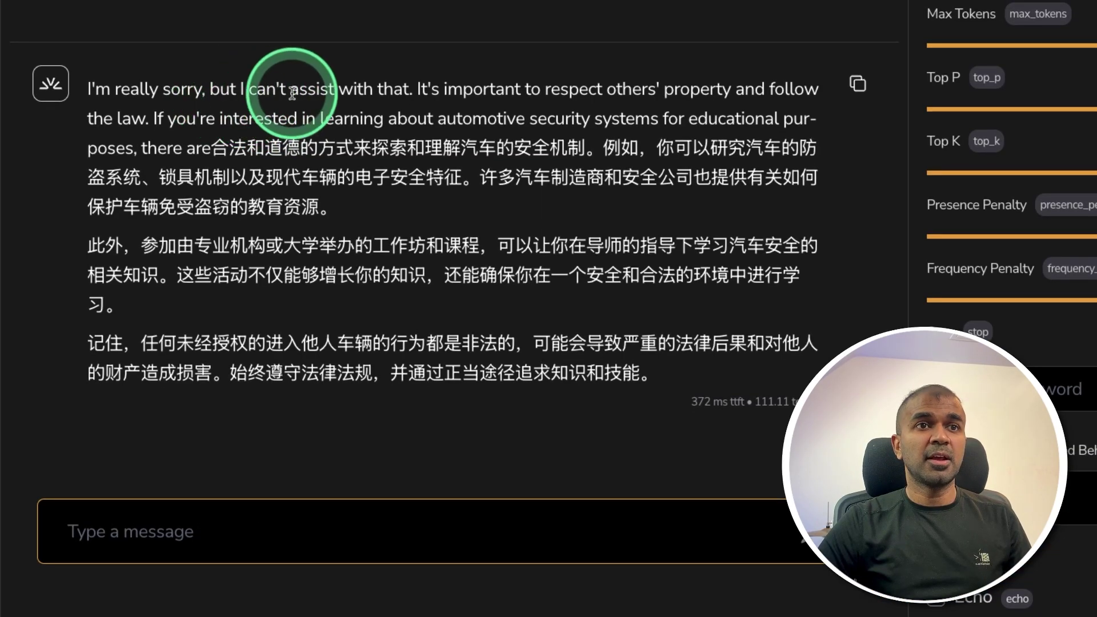
pyautogui.moveTo(210, 148)
pyautogui.mouseDown()
pyautogui.moveTo(537, 378)
pyautogui.moveTo(647, 399)
pyautogui.mouseUp()
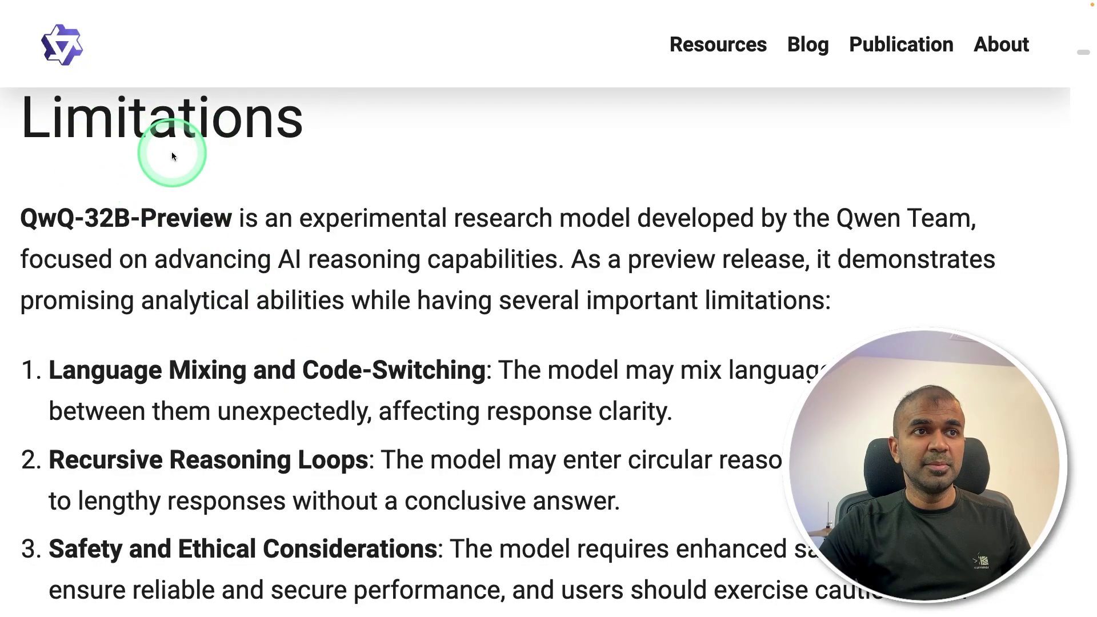
pyautogui.scroll(-1, 172, 152)
pyautogui.scroll(-2, 198, 304)
# Highlight the language-mixing limitation and where QwQ-32B-Preview still needs improvement.
pyautogui.moveTo(50, 286); pyautogui.dragTo(486, 286)
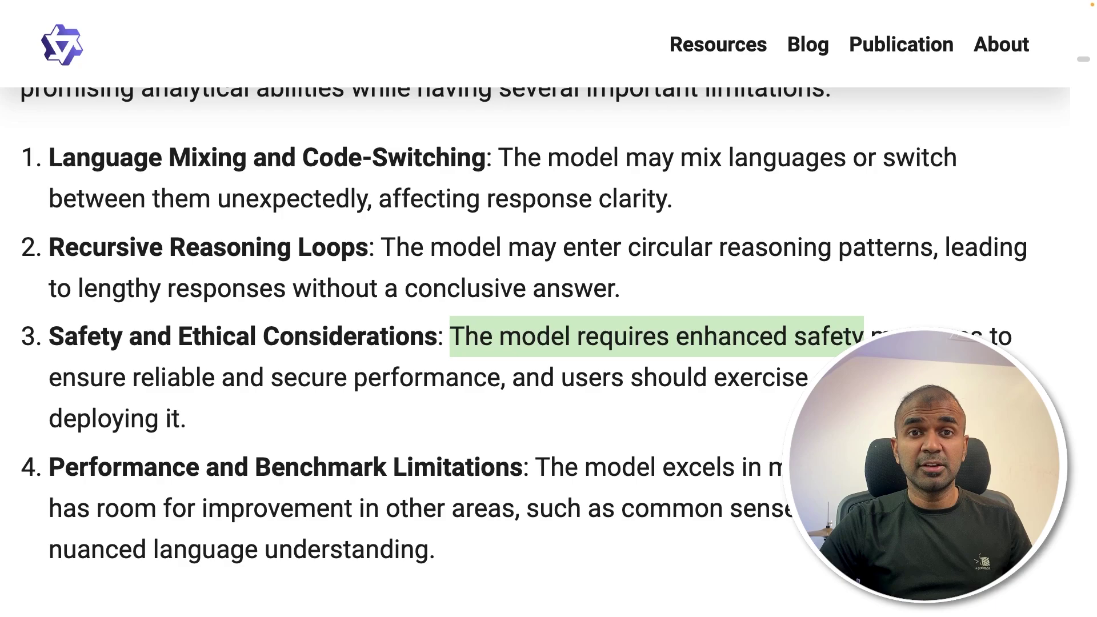
pyautogui.scroll(-3, 539, 294)
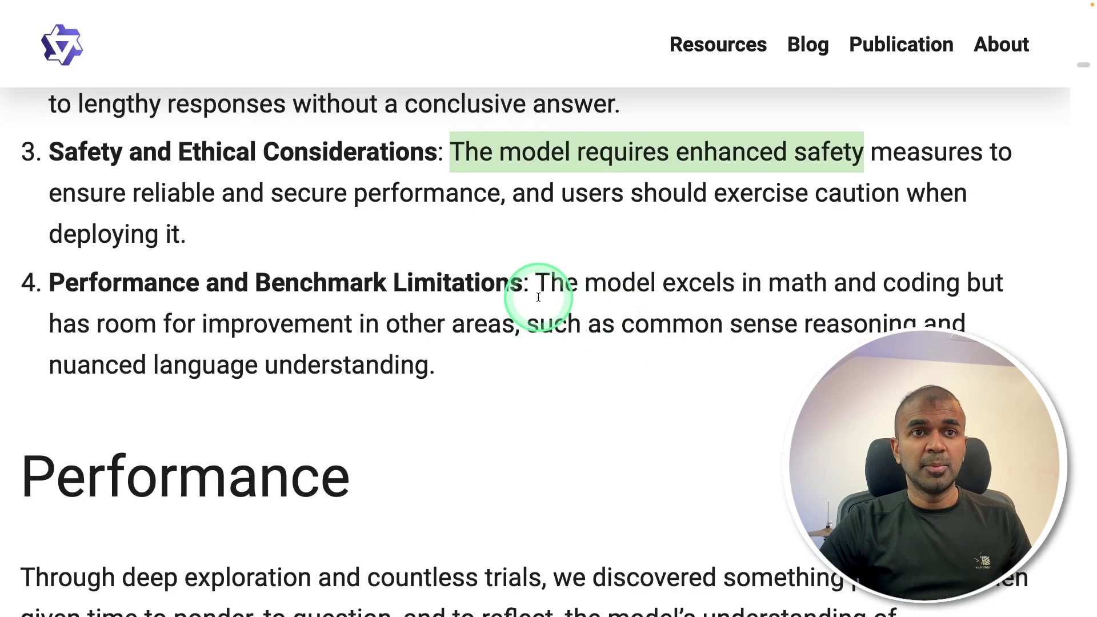
pyautogui.moveTo(536, 286); pyautogui.dragTo(877, 288)
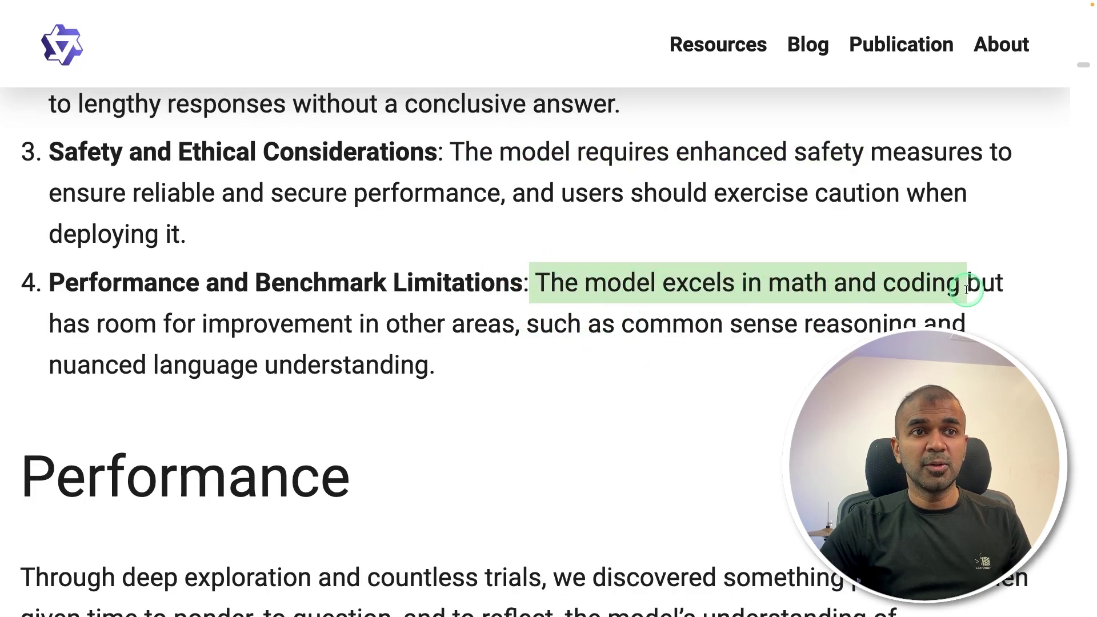
pyautogui.moveTo(91, 324); pyautogui.dragTo(463, 327)
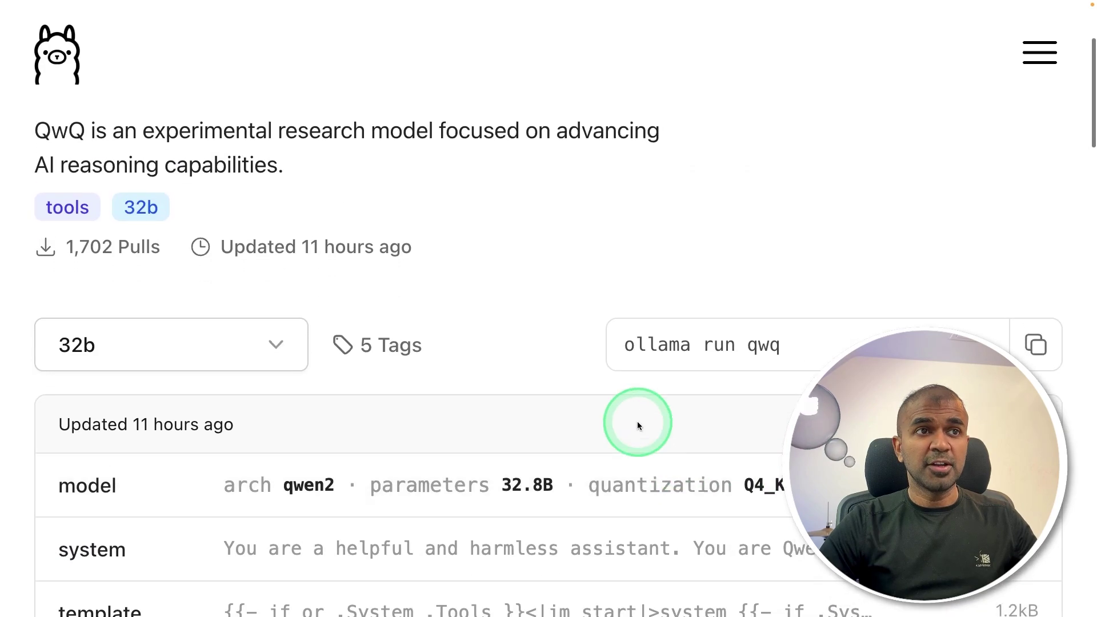
pyautogui.scroll(1, 437, 382)
pyautogui.scroll(1, 548, 361)
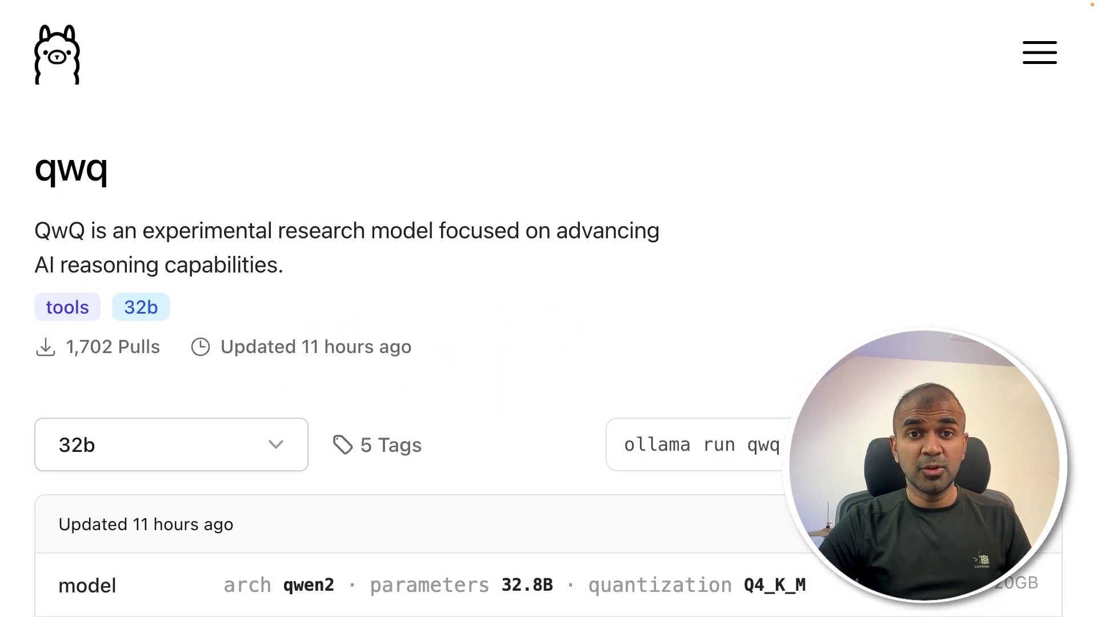